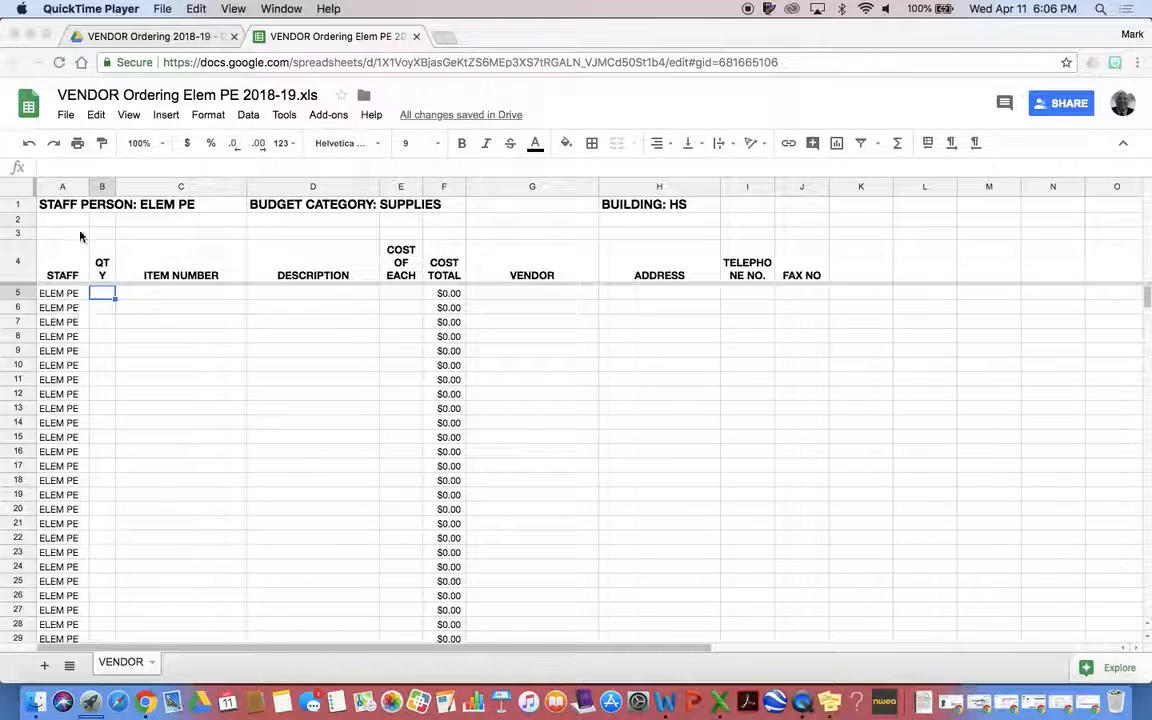
# Select each column in turn, from STAFF through FAX NO
pyautogui.click(64, 190)
pyautogui.click(62, 188)
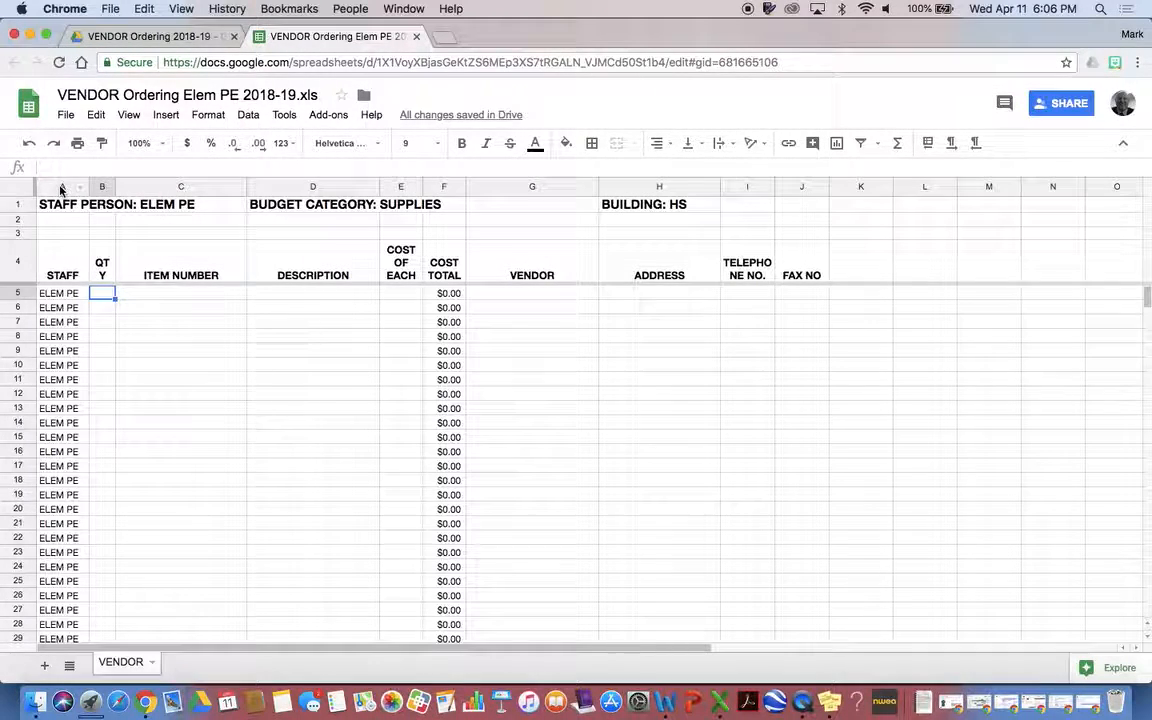
pyautogui.click(96, 189)
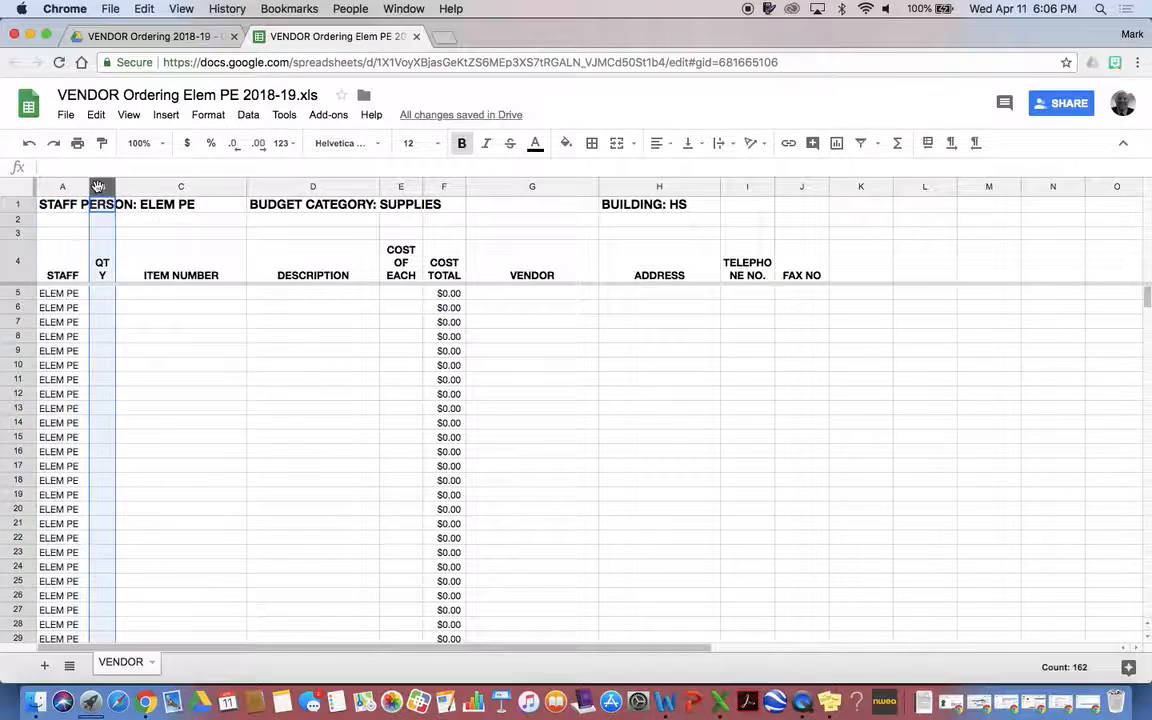
pyautogui.click(200, 187)
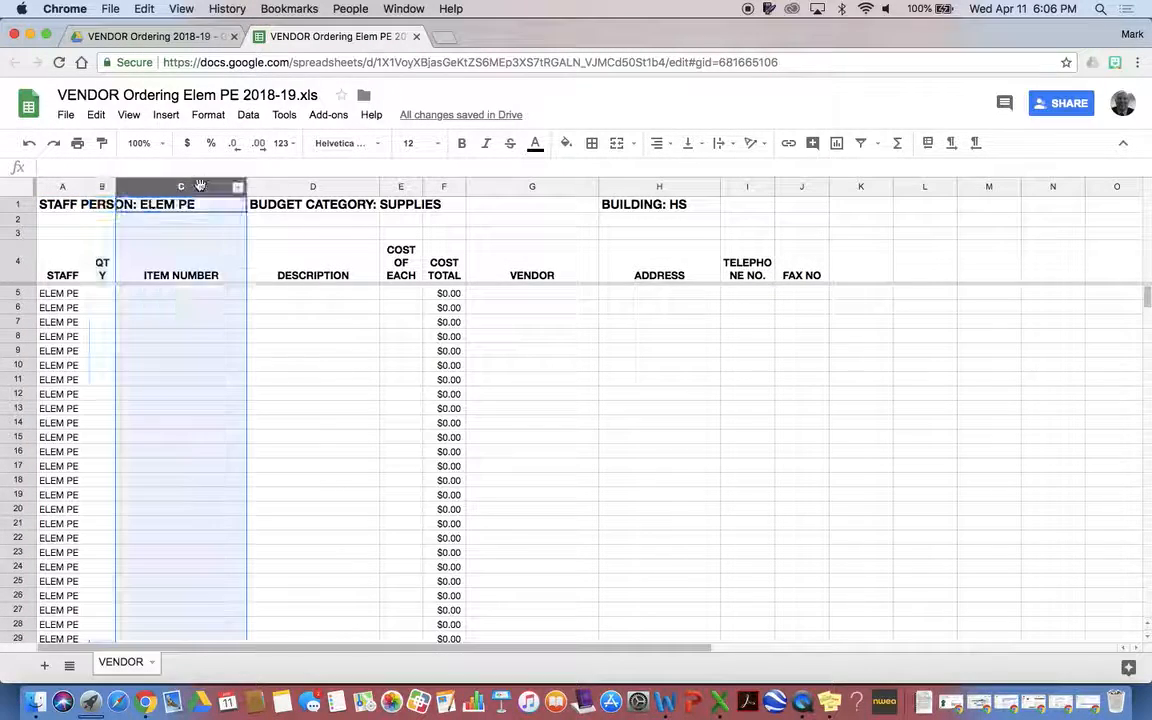
pyautogui.click(312, 187)
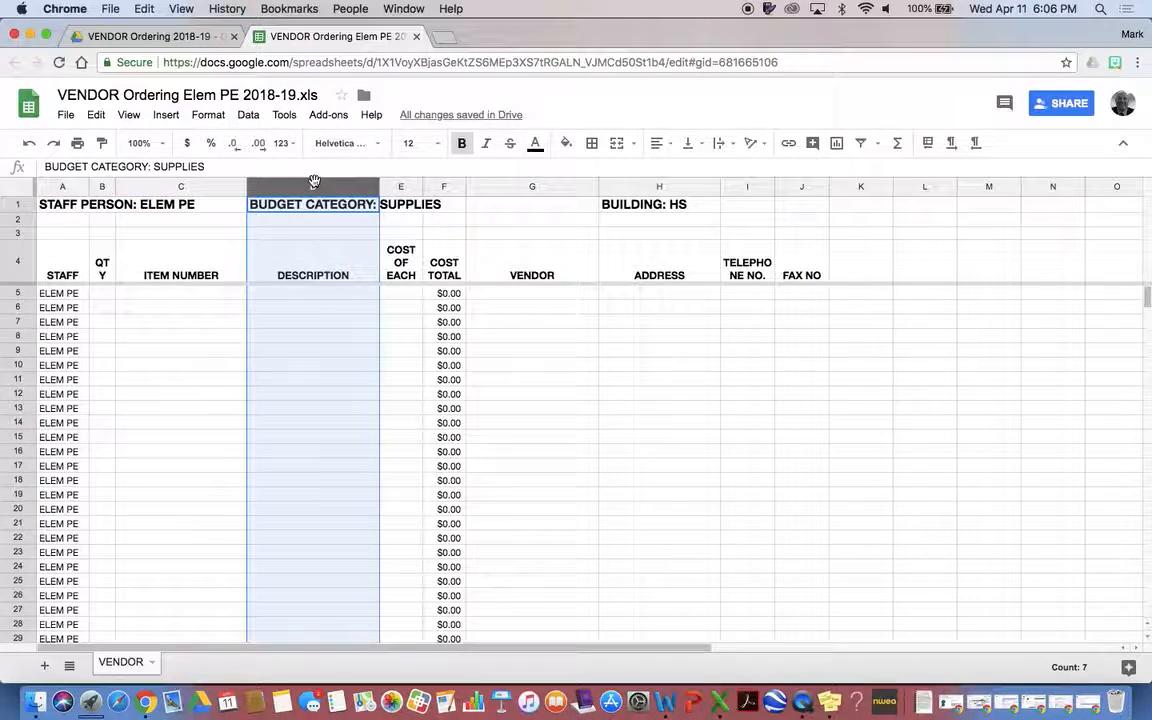
pyautogui.click(399, 187)
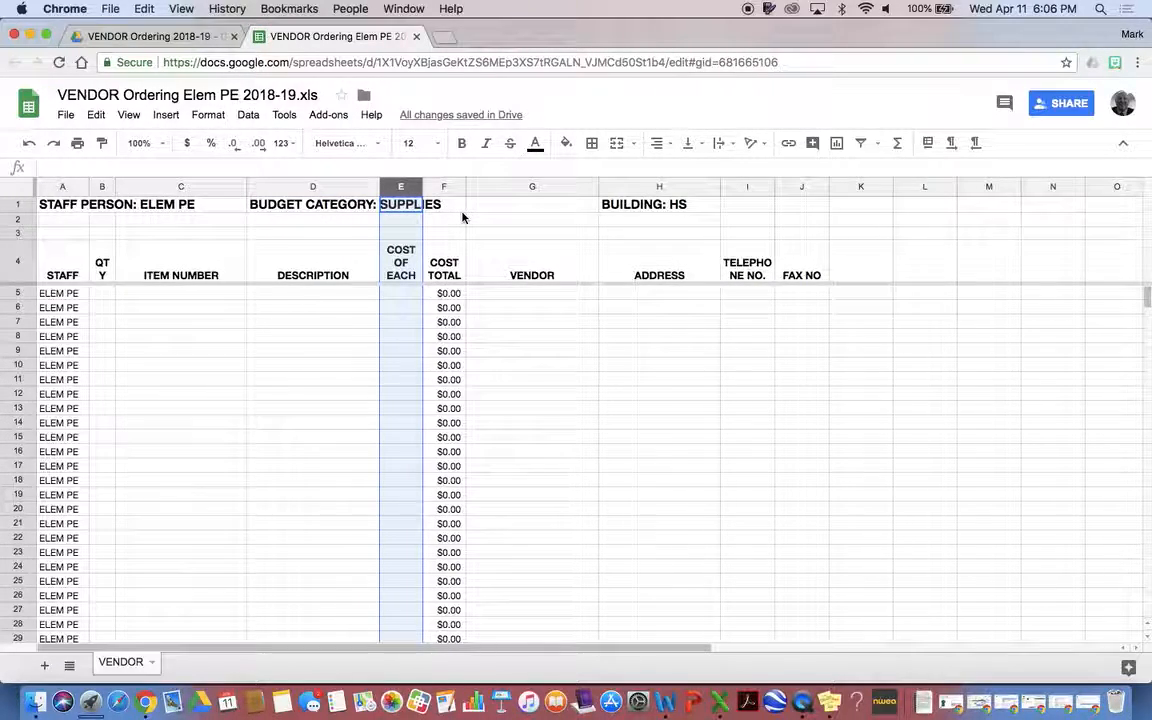
pyautogui.click(441, 186)
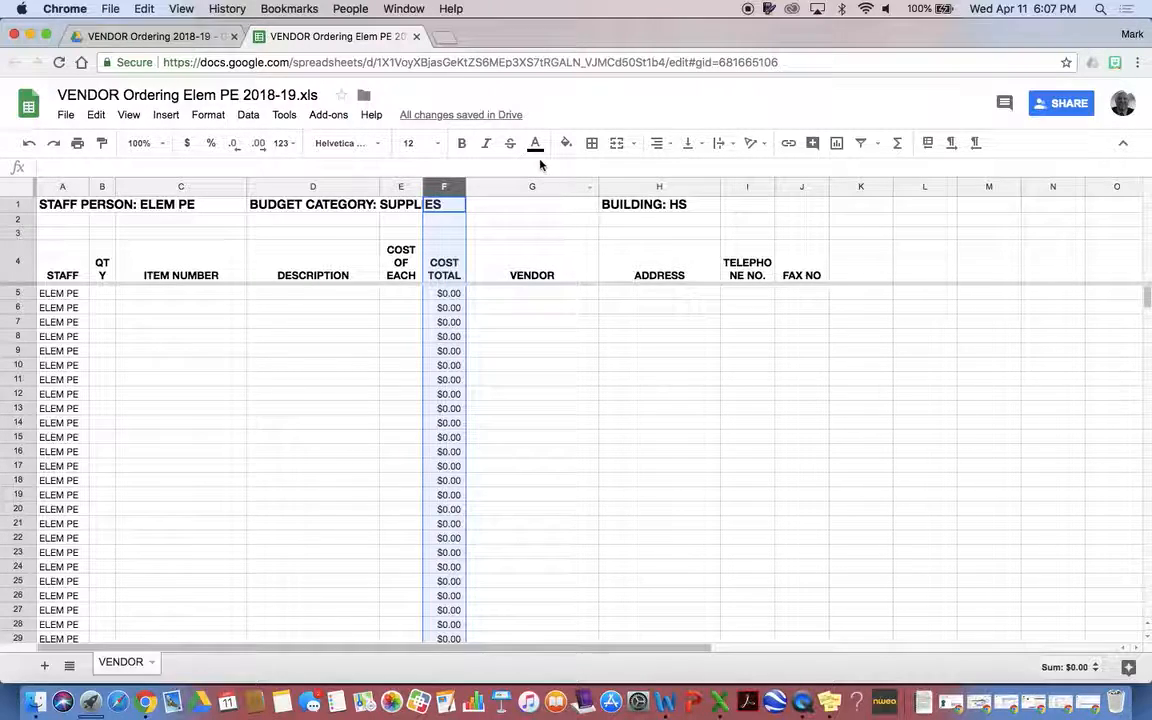
pyautogui.click(527, 187)
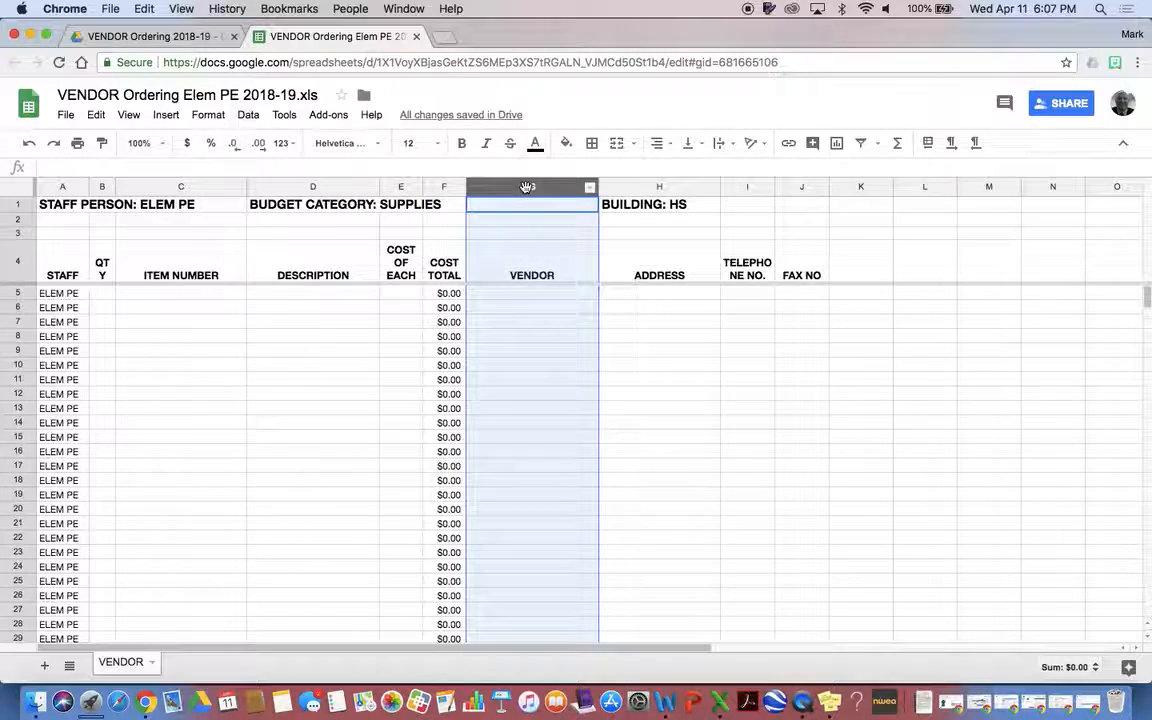
pyautogui.click(653, 187)
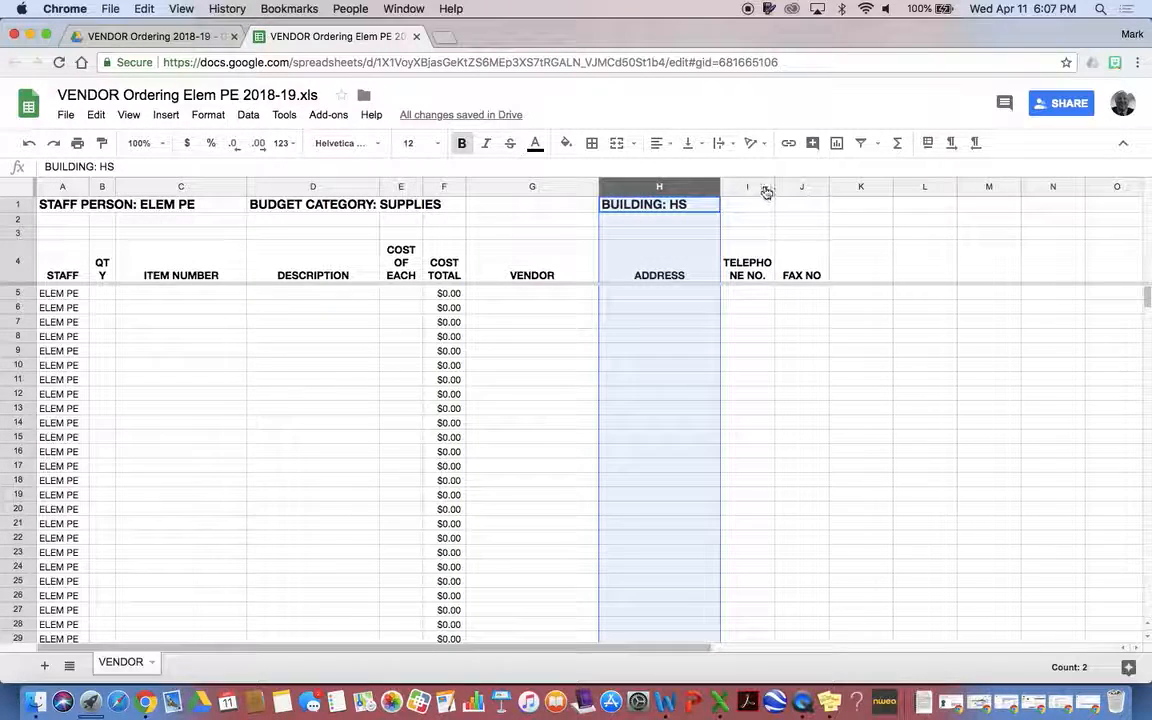
pyautogui.click(745, 188)
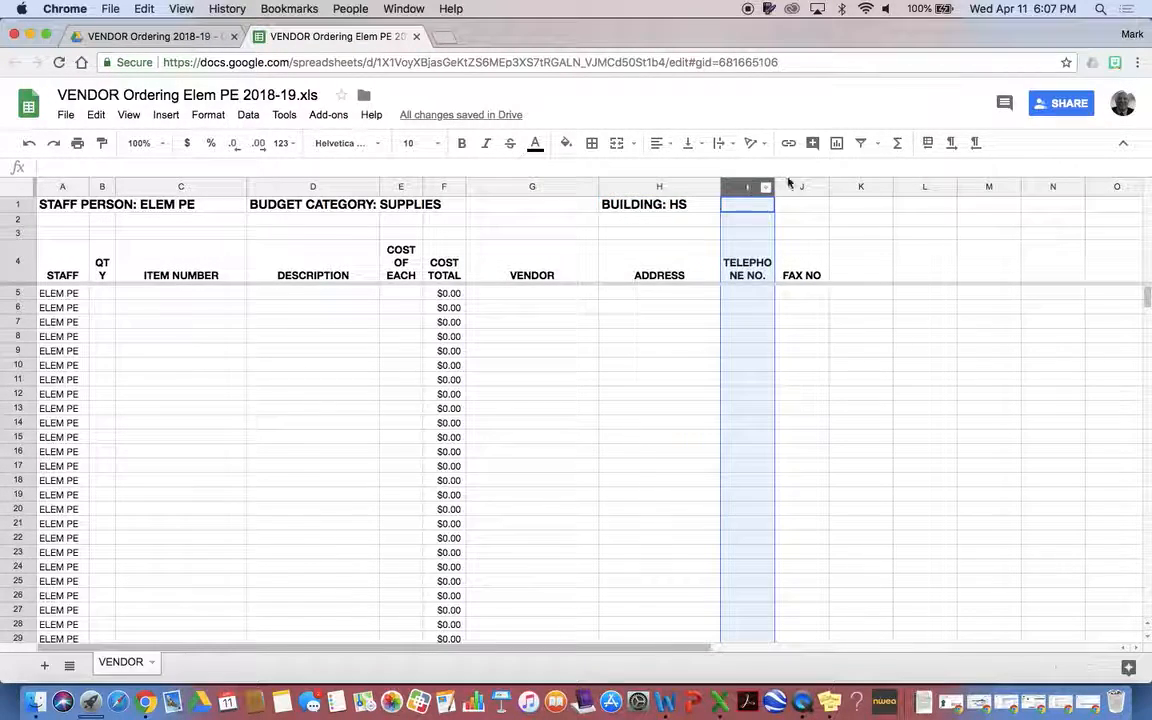
pyautogui.click(799, 184)
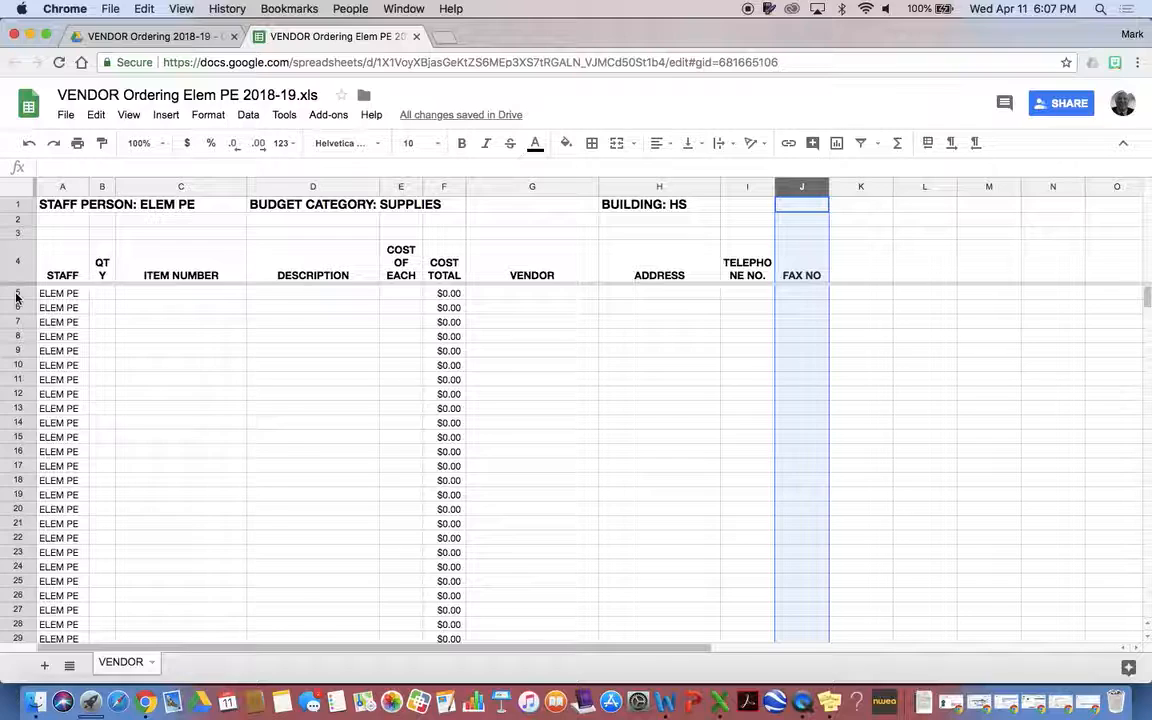
# Narrow the STAFF column, then widen it back to its original width
pyautogui.scroll(-20, 140, 358)
pyautogui.scroll(-10, 140, 358)
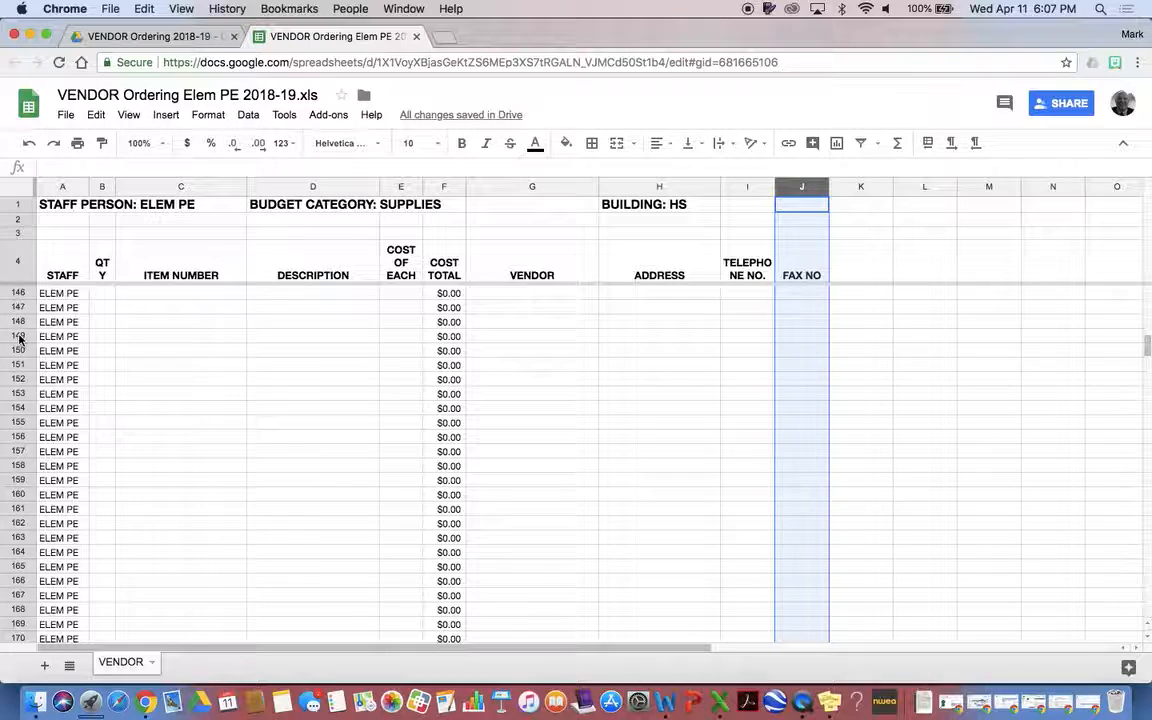
pyautogui.scroll(6, 55, 357)
pyautogui.scroll(20, 55, 357)
pyautogui.scroll(-20, 55, 357)
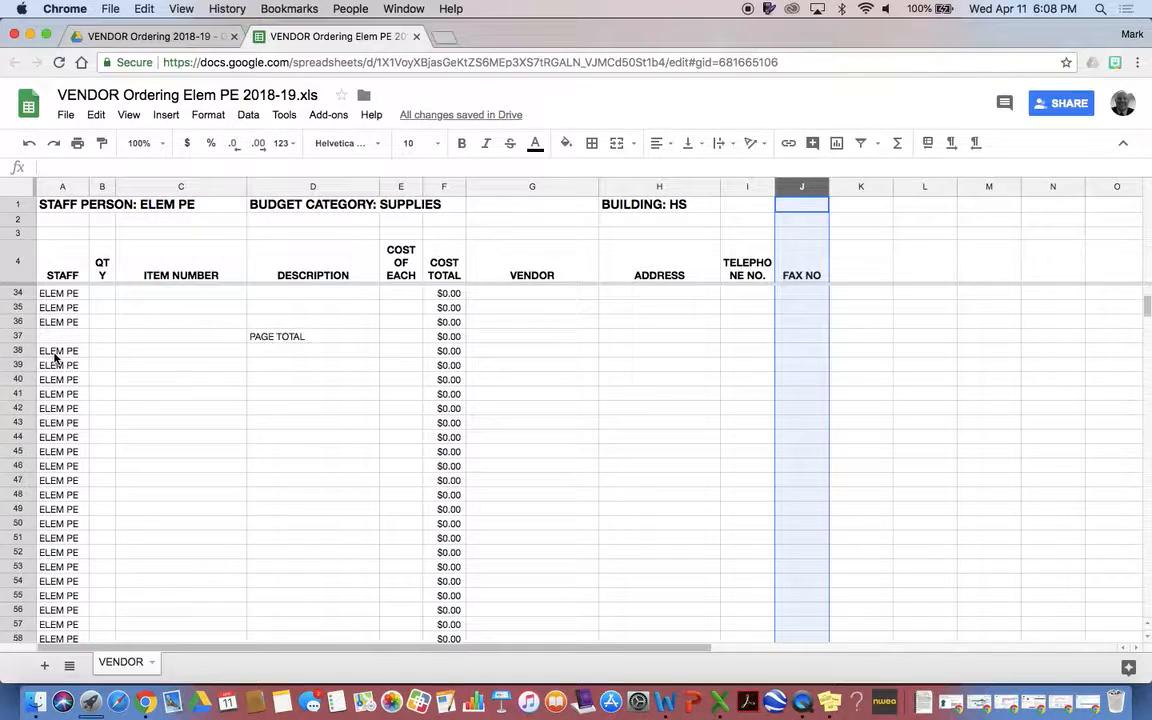
pyautogui.hscroll(2, 55, 357)
pyautogui.hscroll(-2, 55, 357)
pyautogui.scroll(-2, 55, 357)
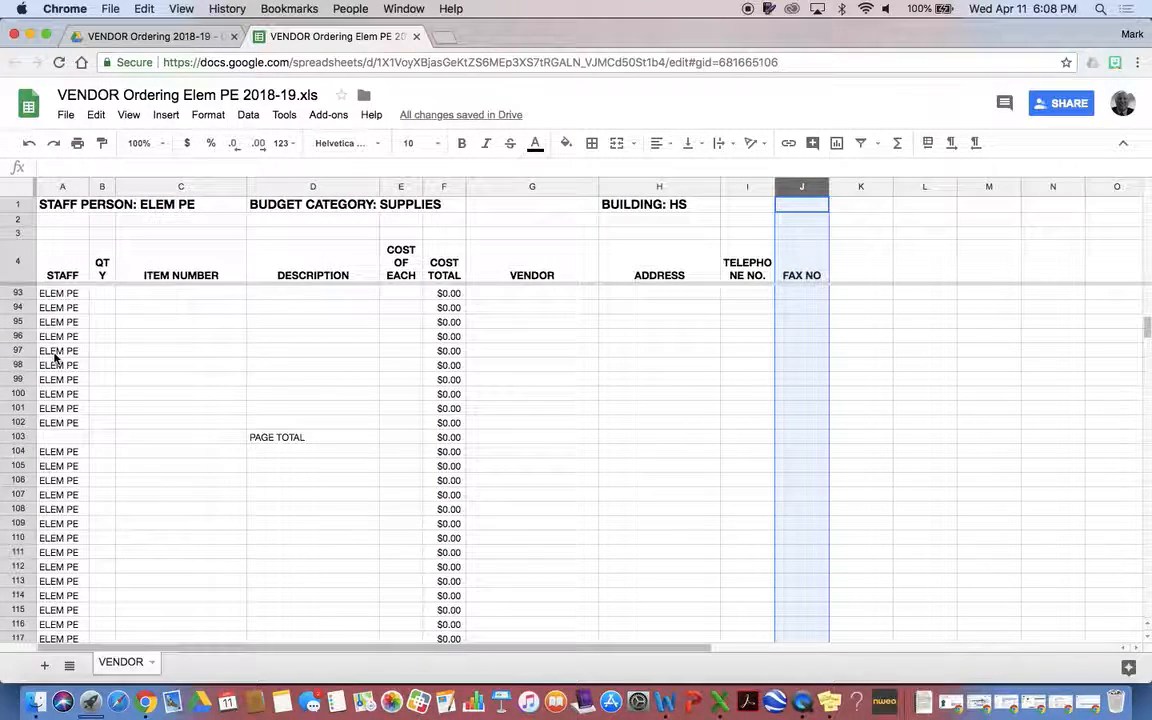
pyautogui.scroll(20, 55, 357)
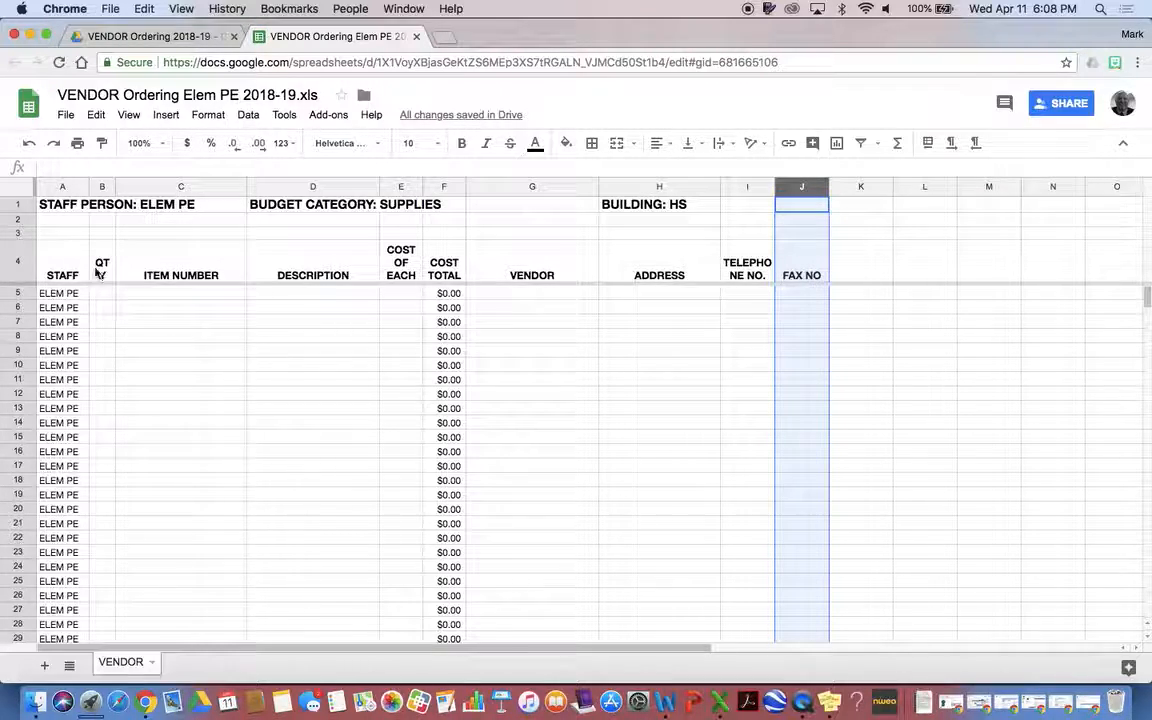
pyautogui.click(168, 206)
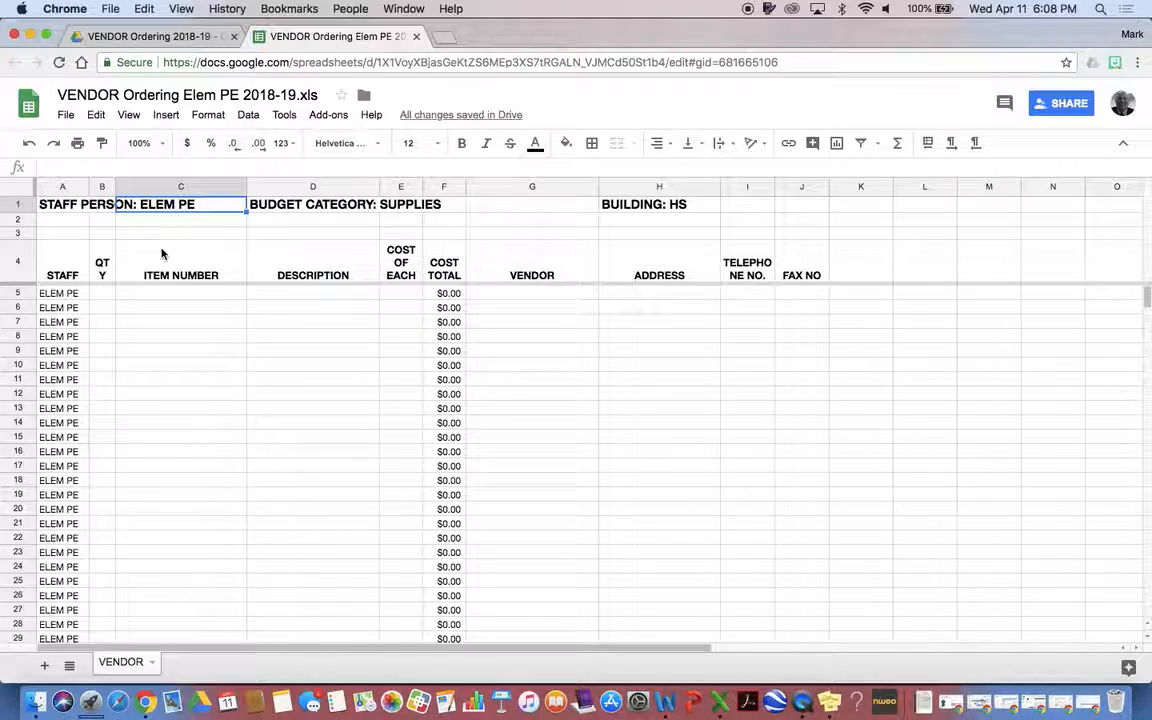
pyautogui.click(66, 307)
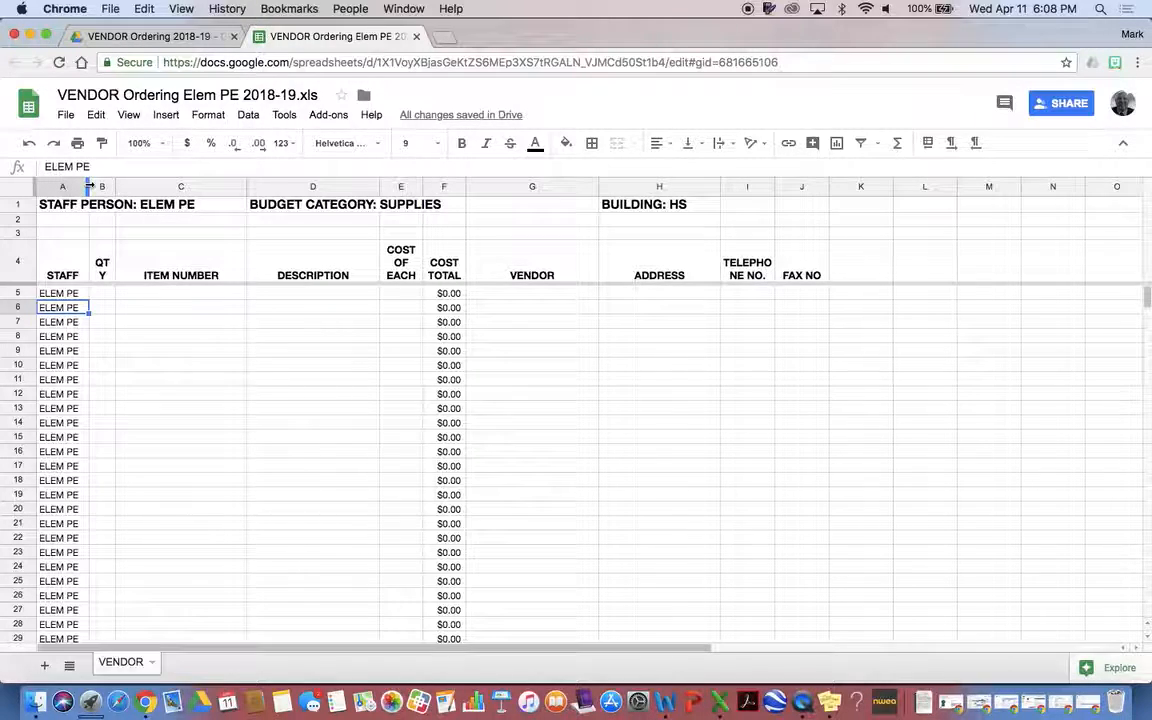
pyautogui.moveTo(87, 186); pyautogui.dragTo(57, 184)
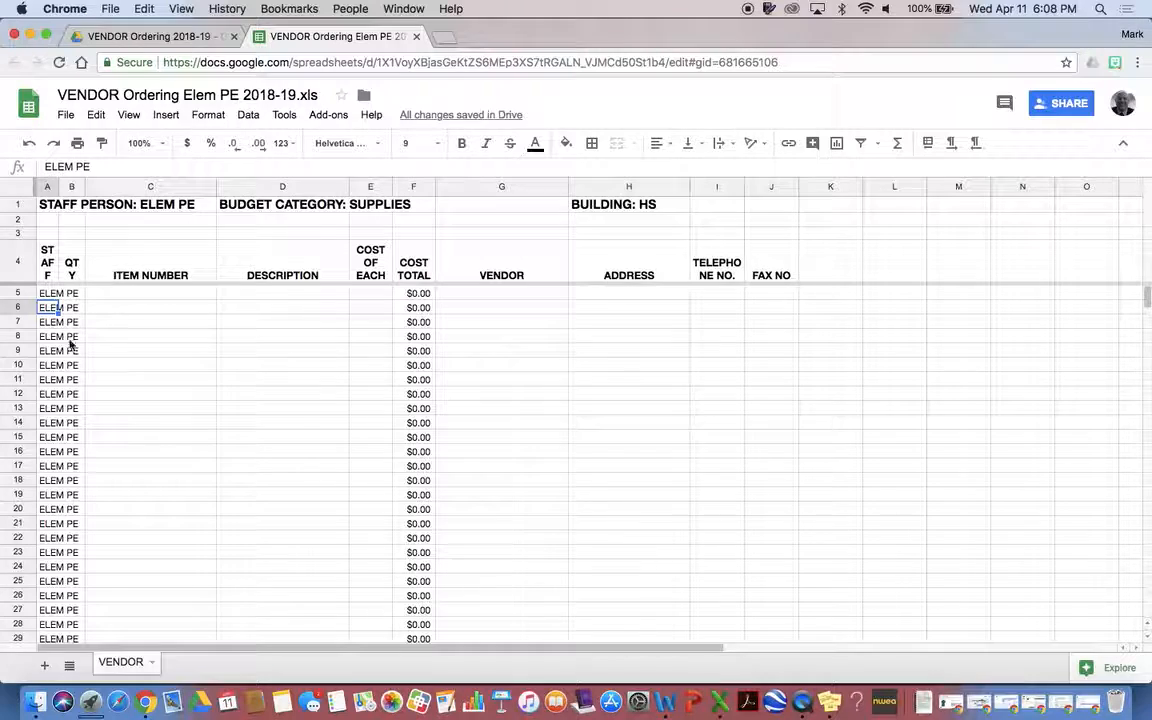
pyautogui.click(76, 294)
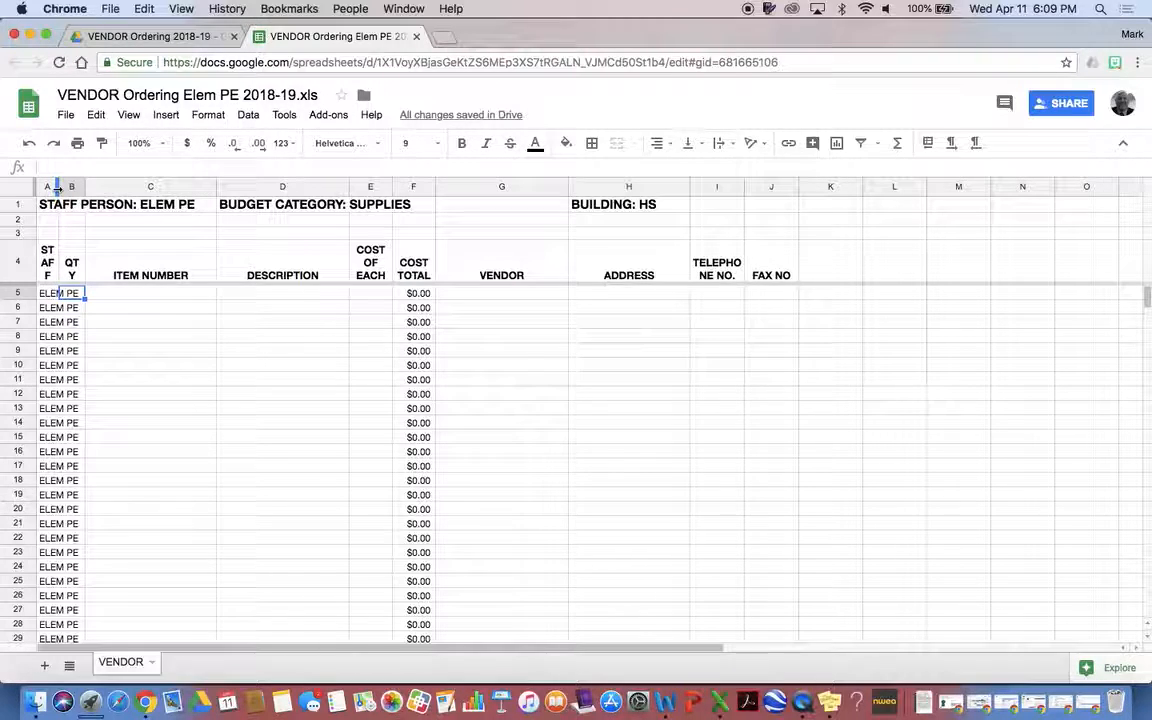
pyautogui.moveTo(57, 187); pyautogui.dragTo(89, 190)
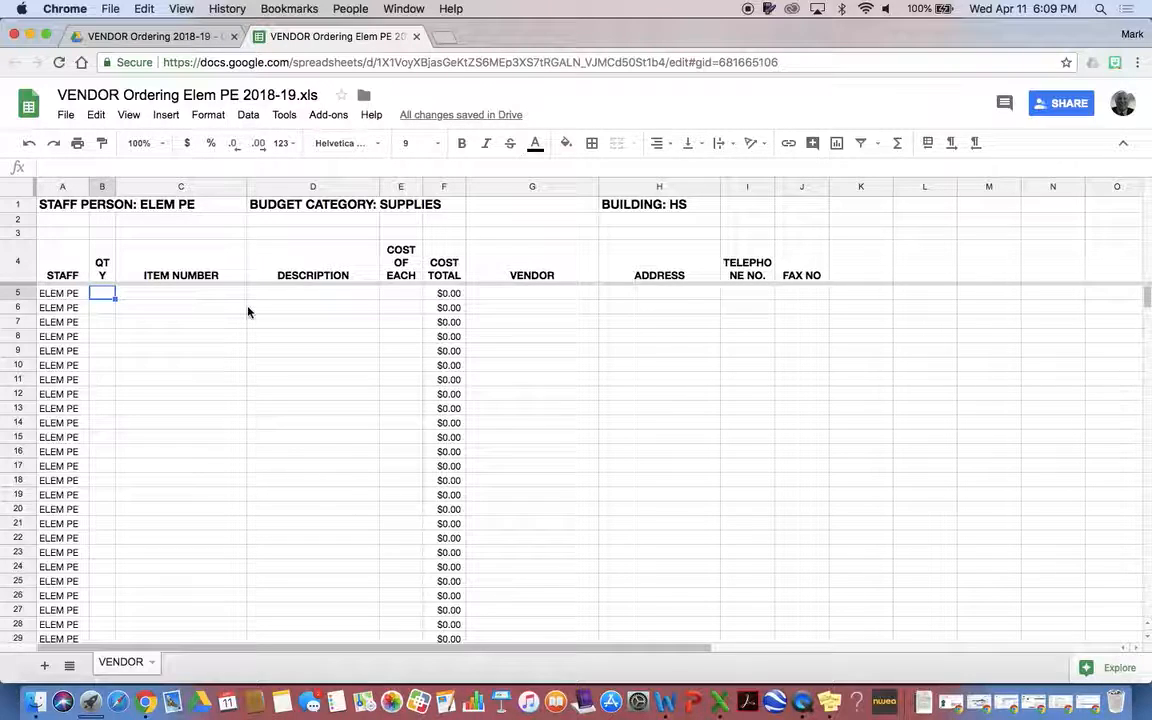
# Fill row 5 with quantity 3, item 123, Wooden blocks, at 2.22 each
pyautogui.write('3')
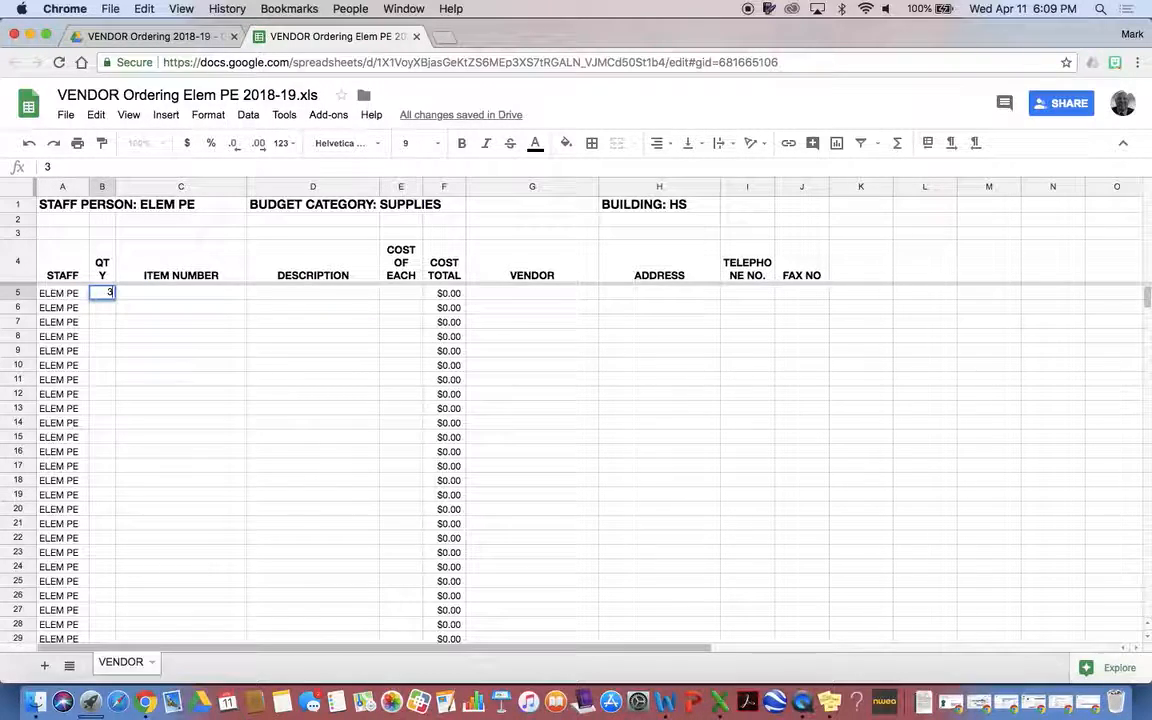
pyautogui.press('Tab')
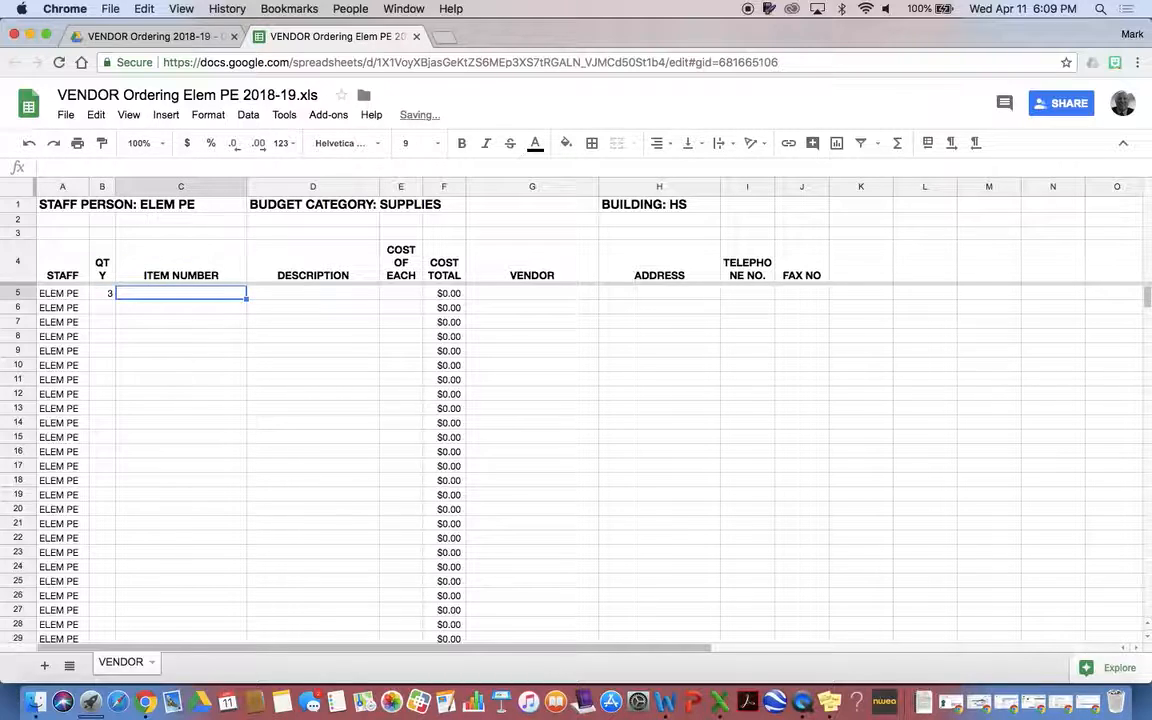
pyautogui.write('123')
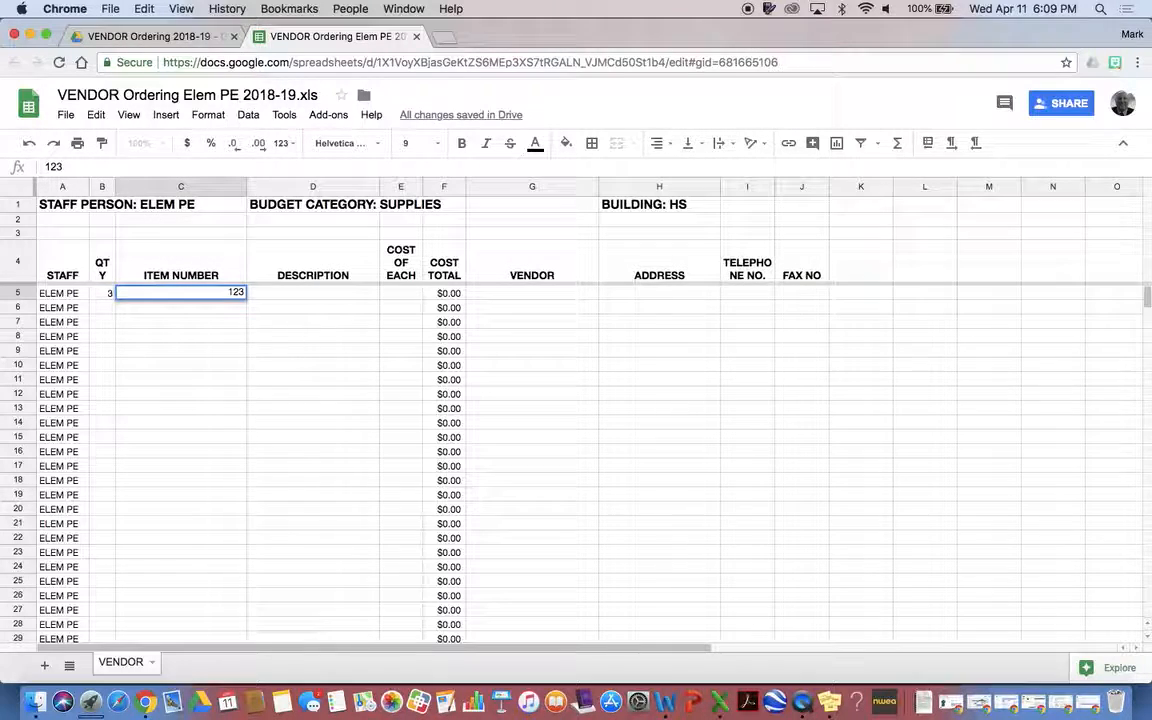
pyautogui.press('Tab')
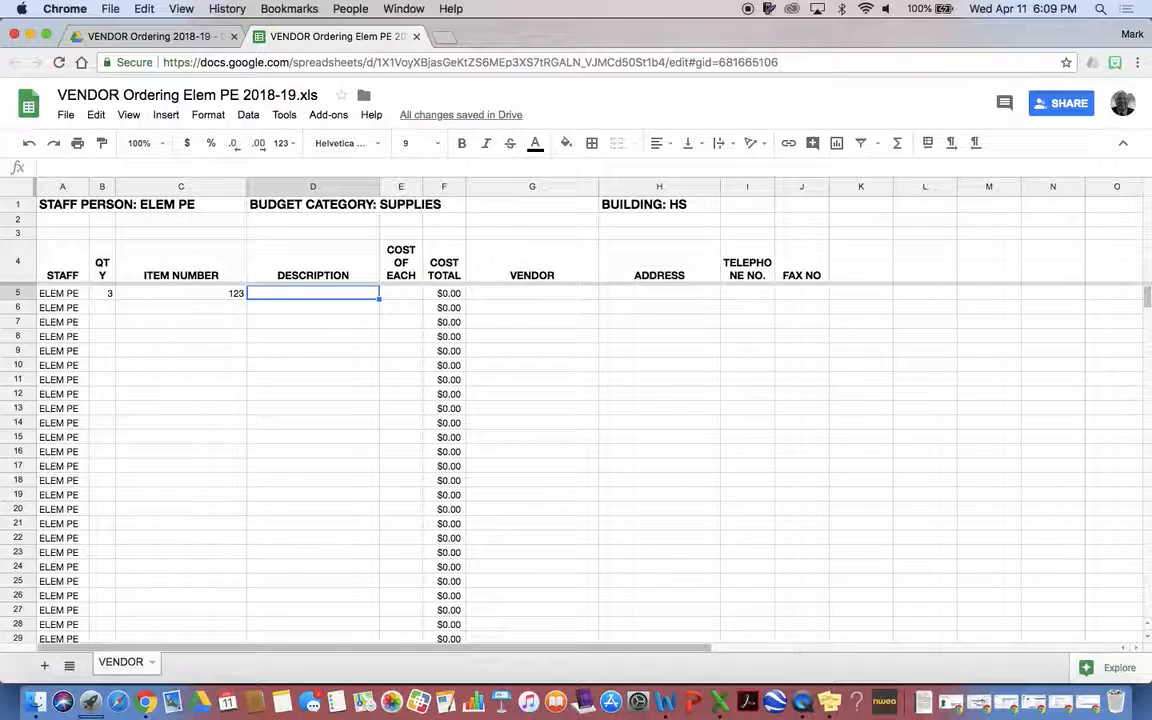
pyautogui.press('Tab')
pyautogui.click(313, 293)
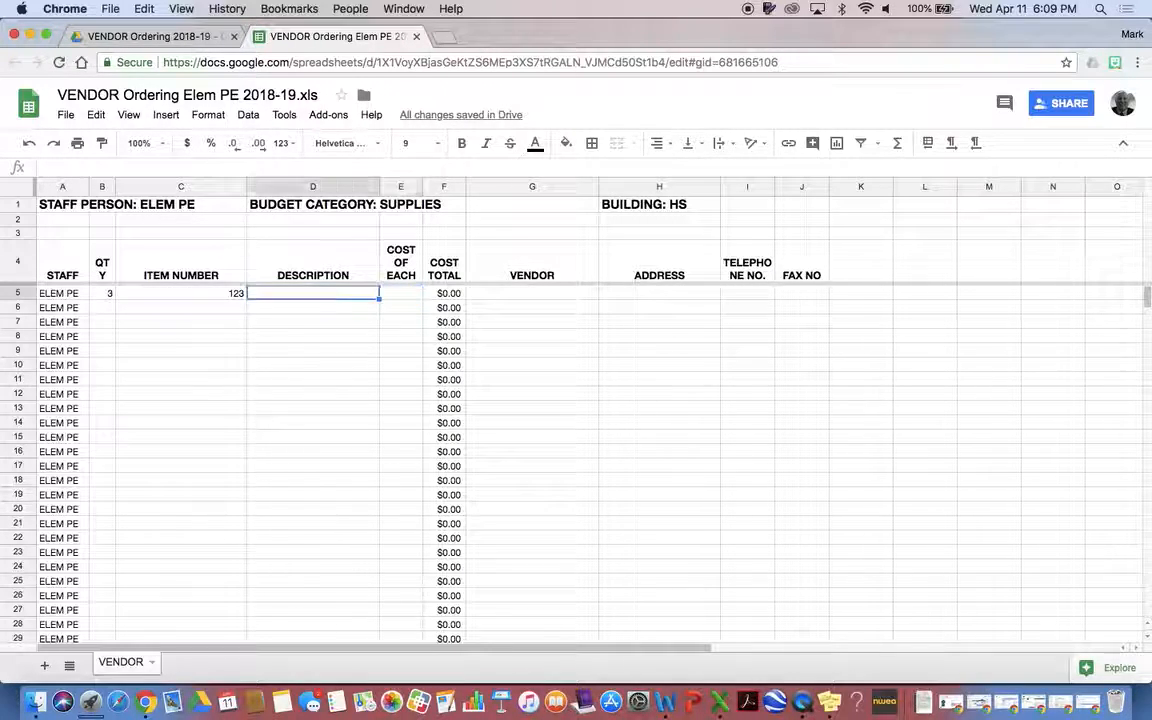
pyautogui.write('Wooden blocks')
pyautogui.press('Tab')
pyautogui.write('2.22')
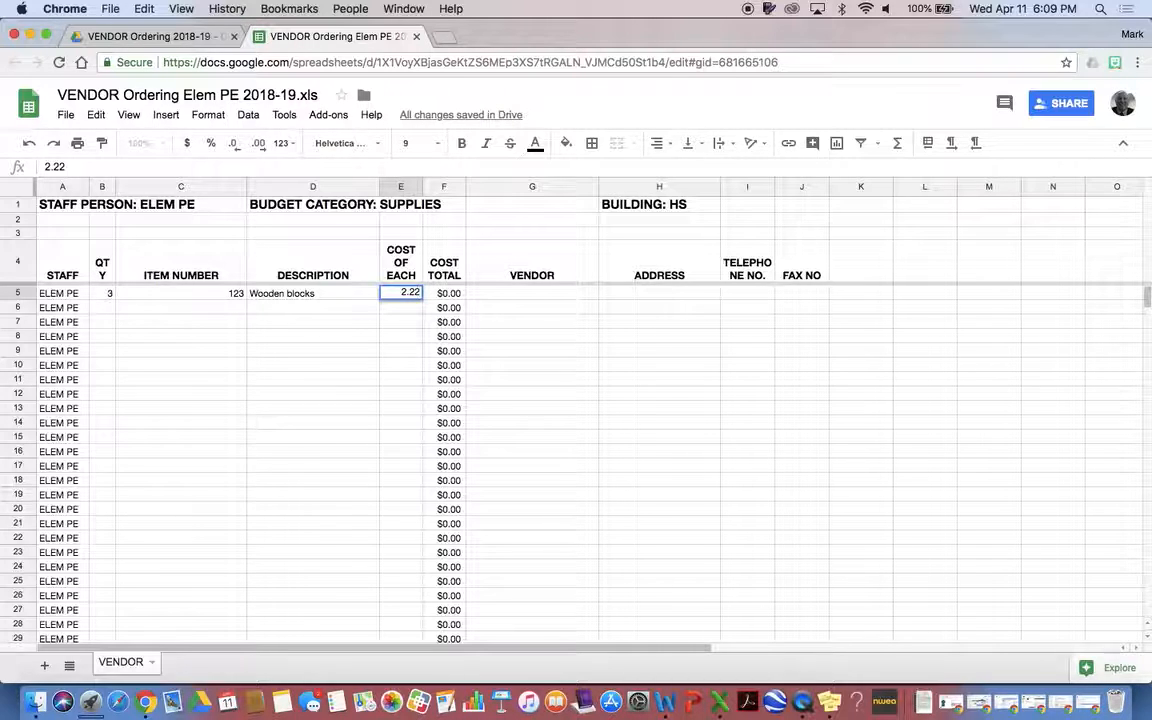
pyautogui.click(508, 293)
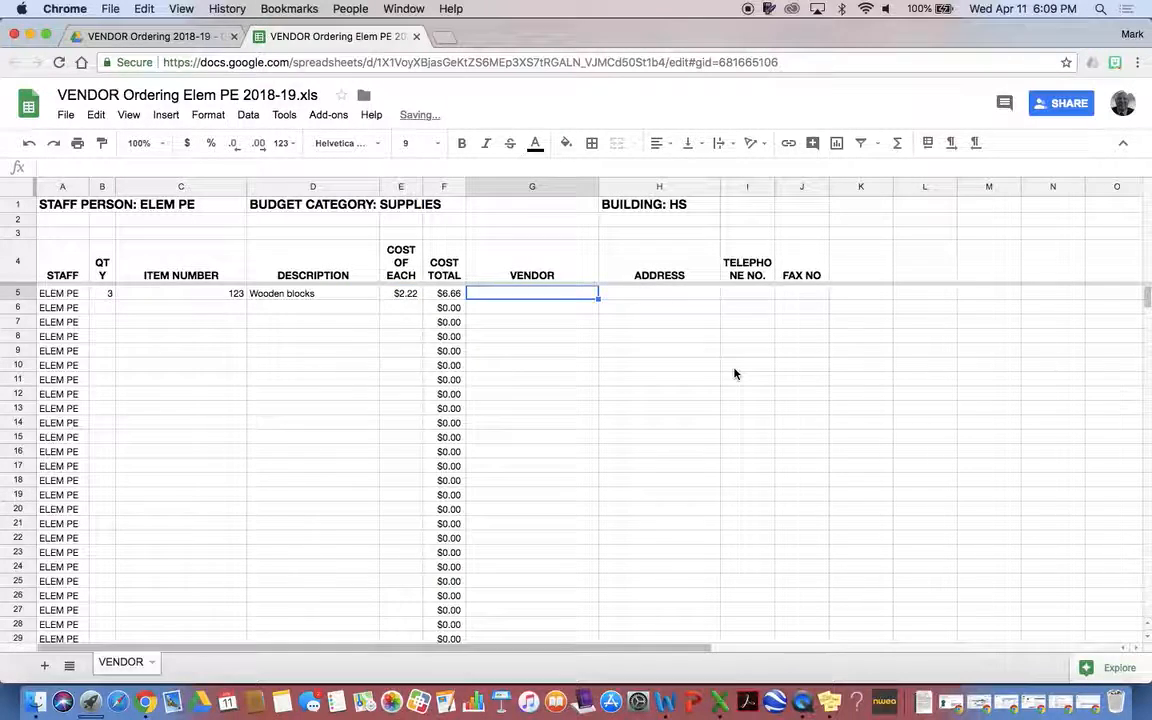
# Enter vendor Lakeshore with its street address, telephone and corrected fax number, then select G5:J5
pyautogui.write('Lakeshore')
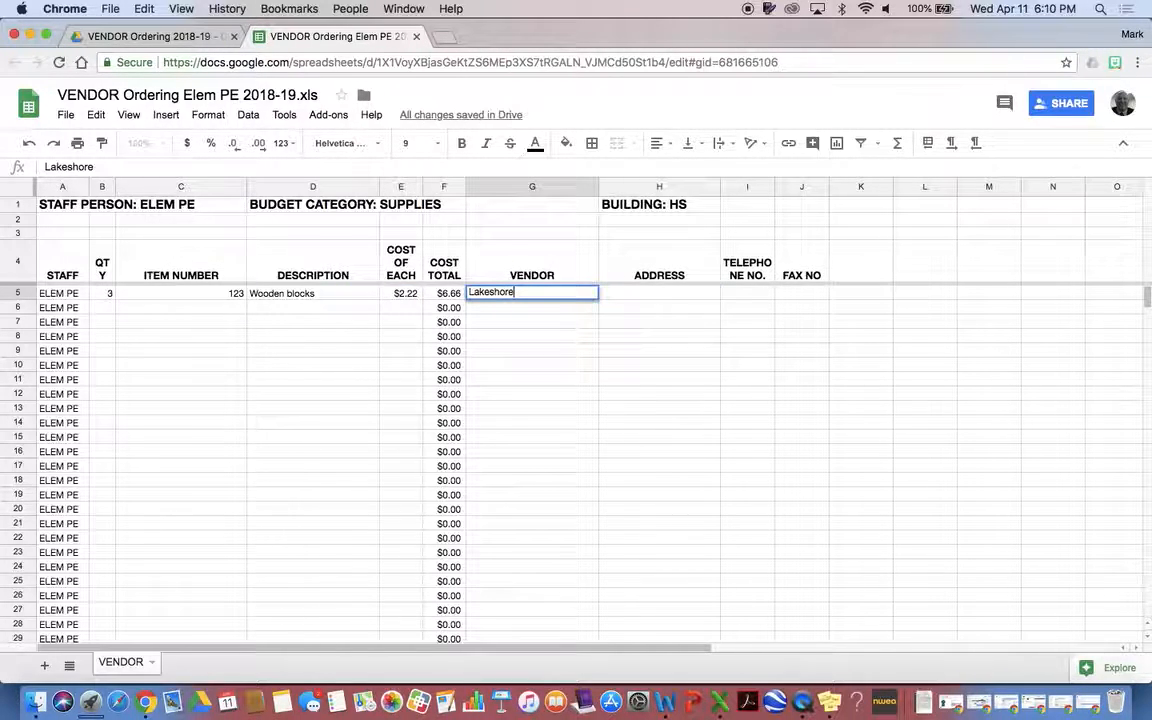
pyautogui.press('Tab')
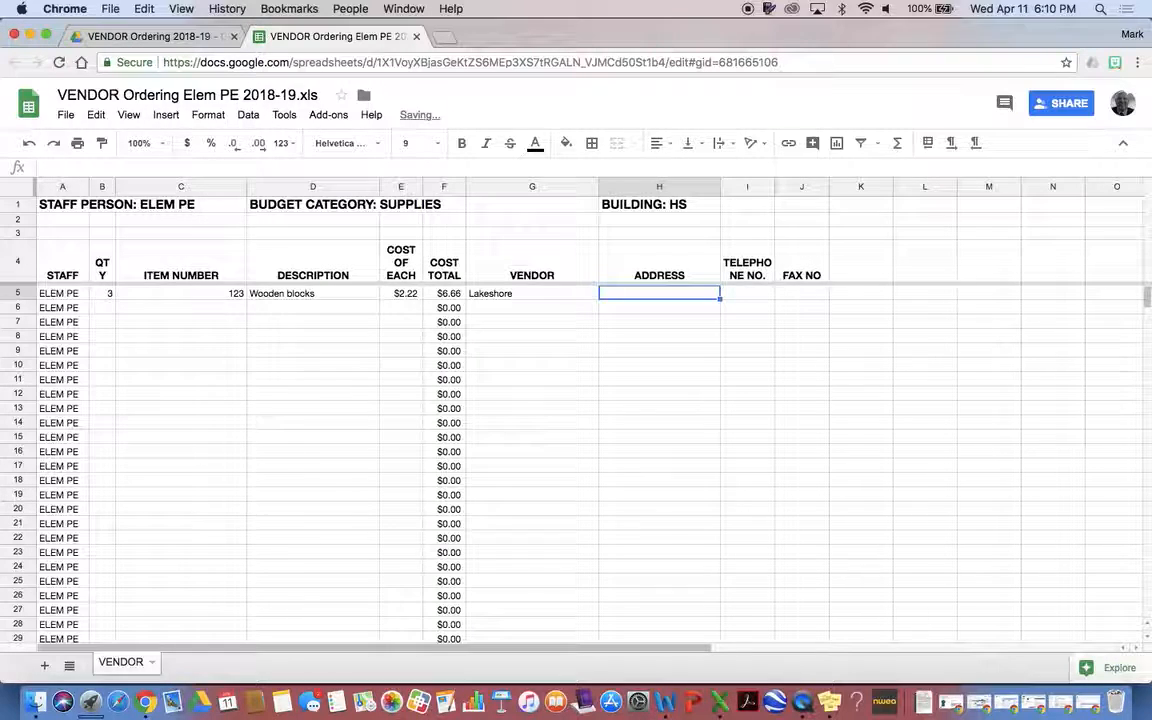
pyautogui.write('123')
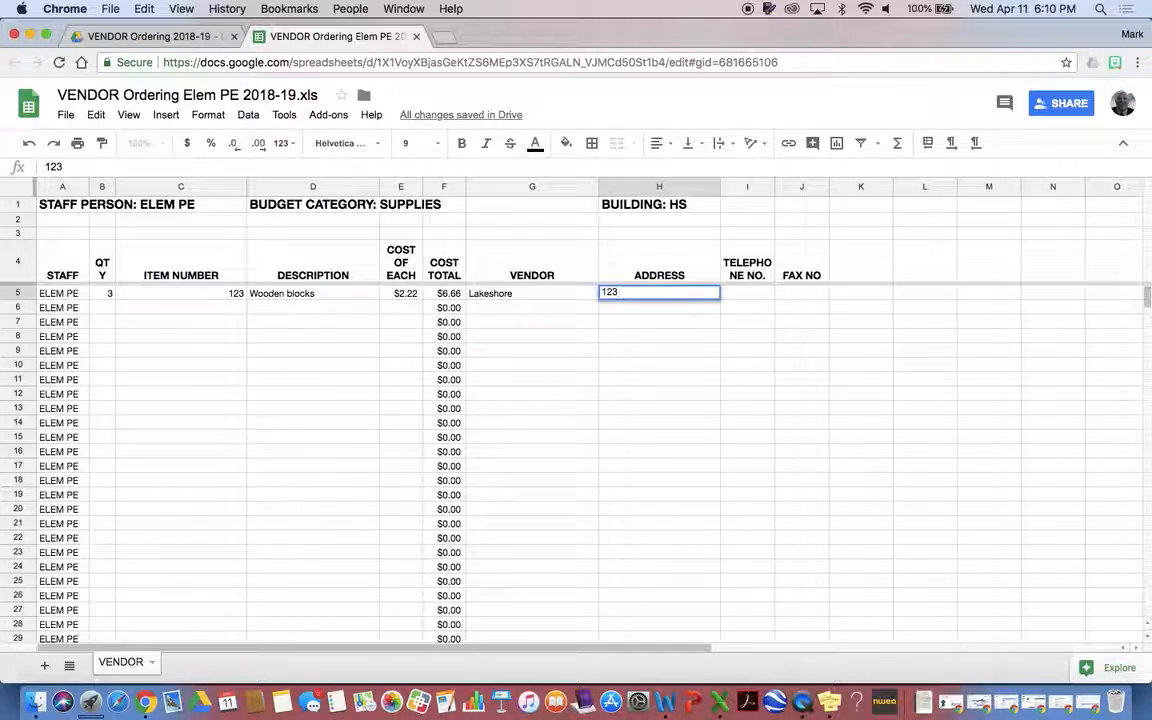
pyautogui.write(' Lakeshore')
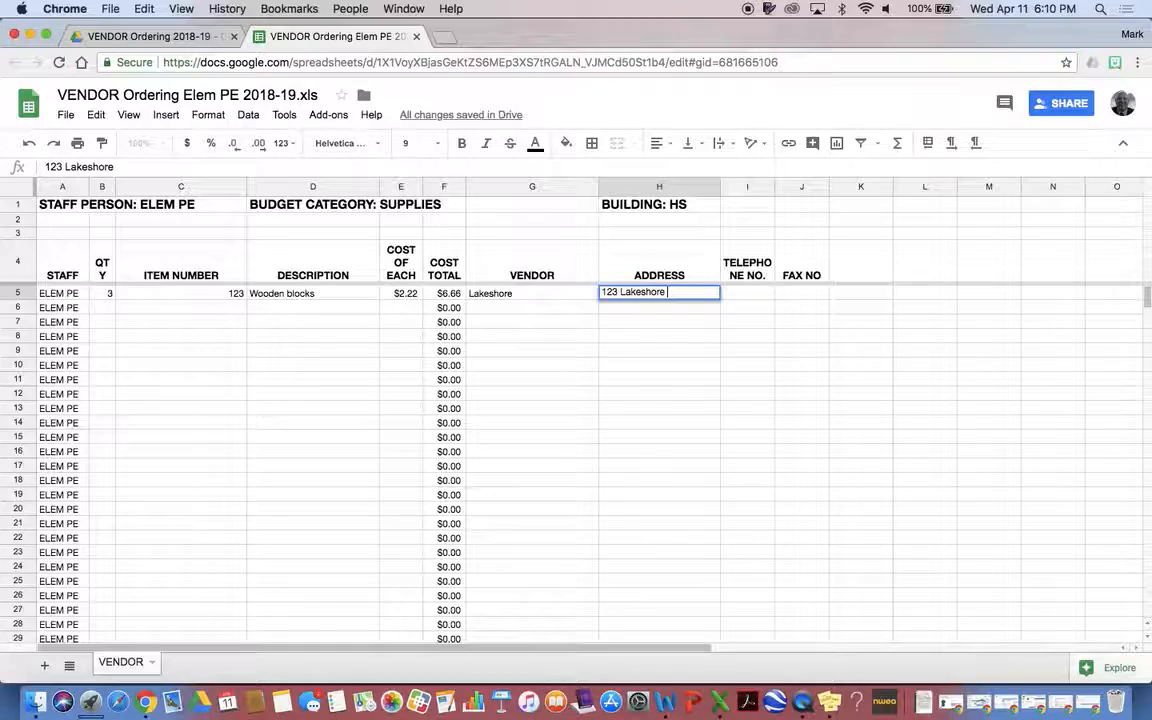
pyautogui.write(' Drive, Wis')
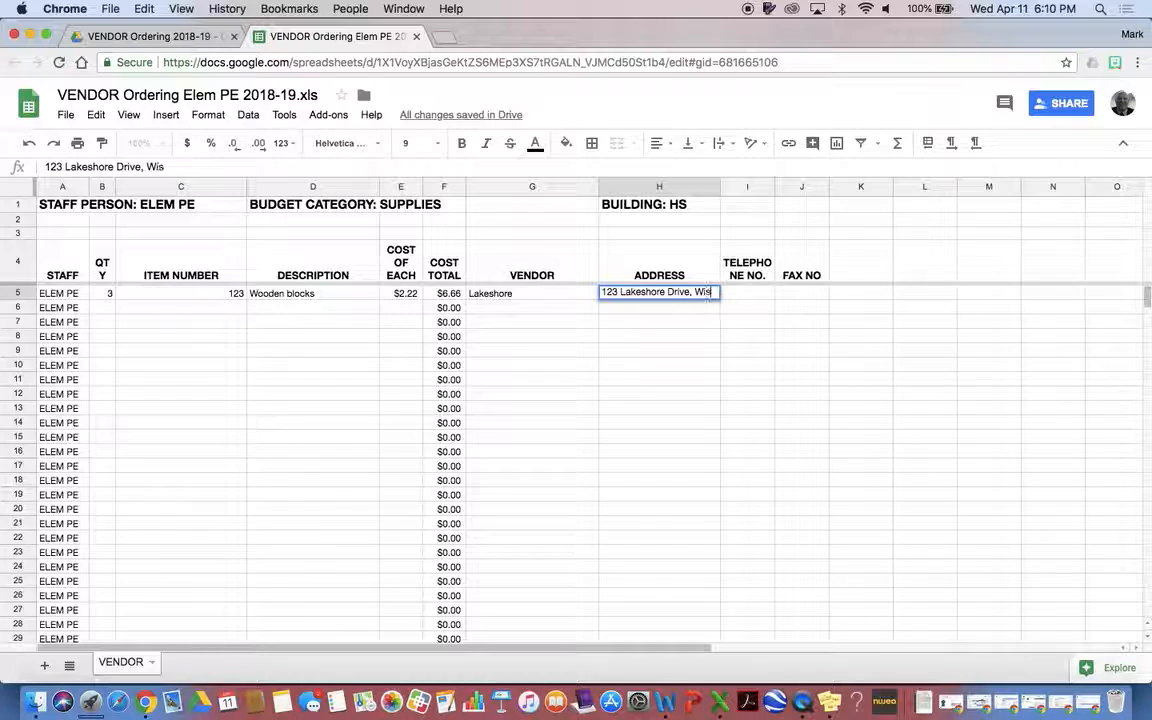
pyautogui.write('ner, NE 68791')
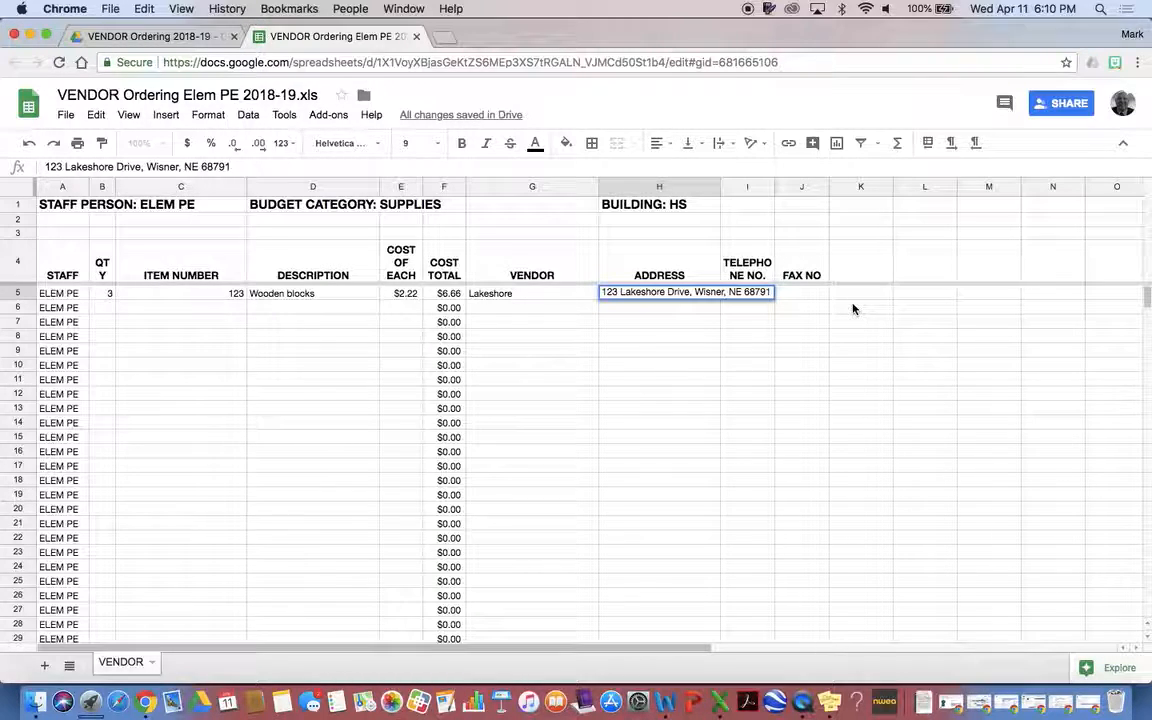
pyautogui.press('Tab')
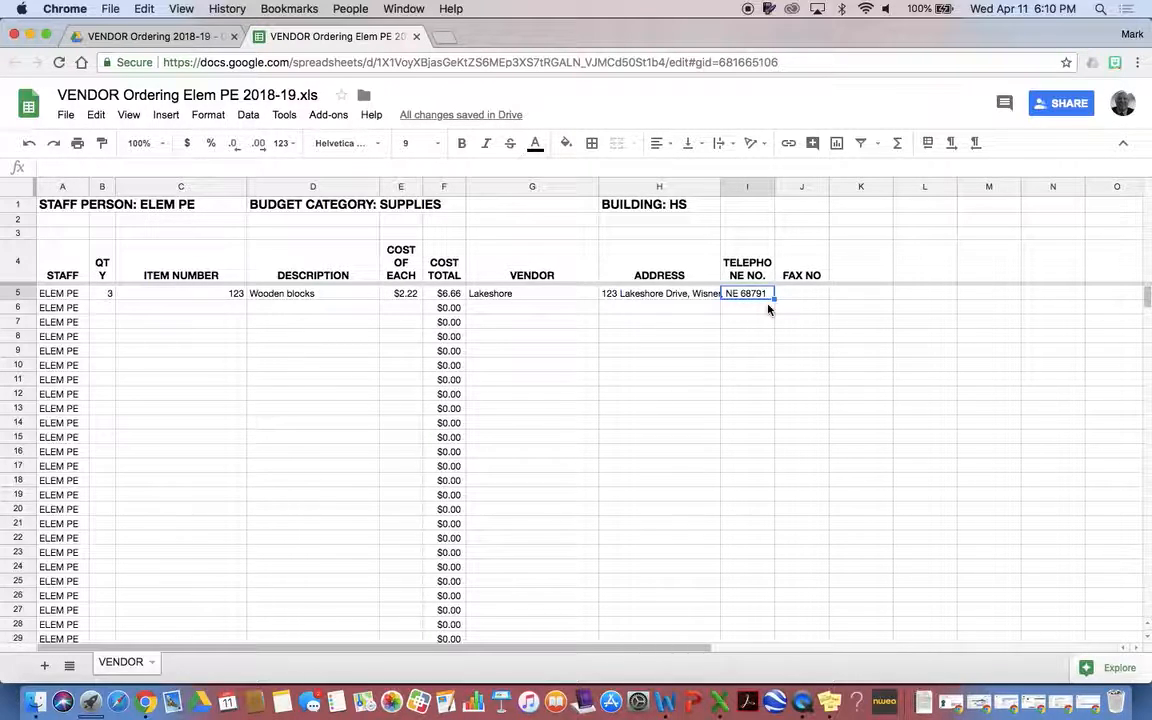
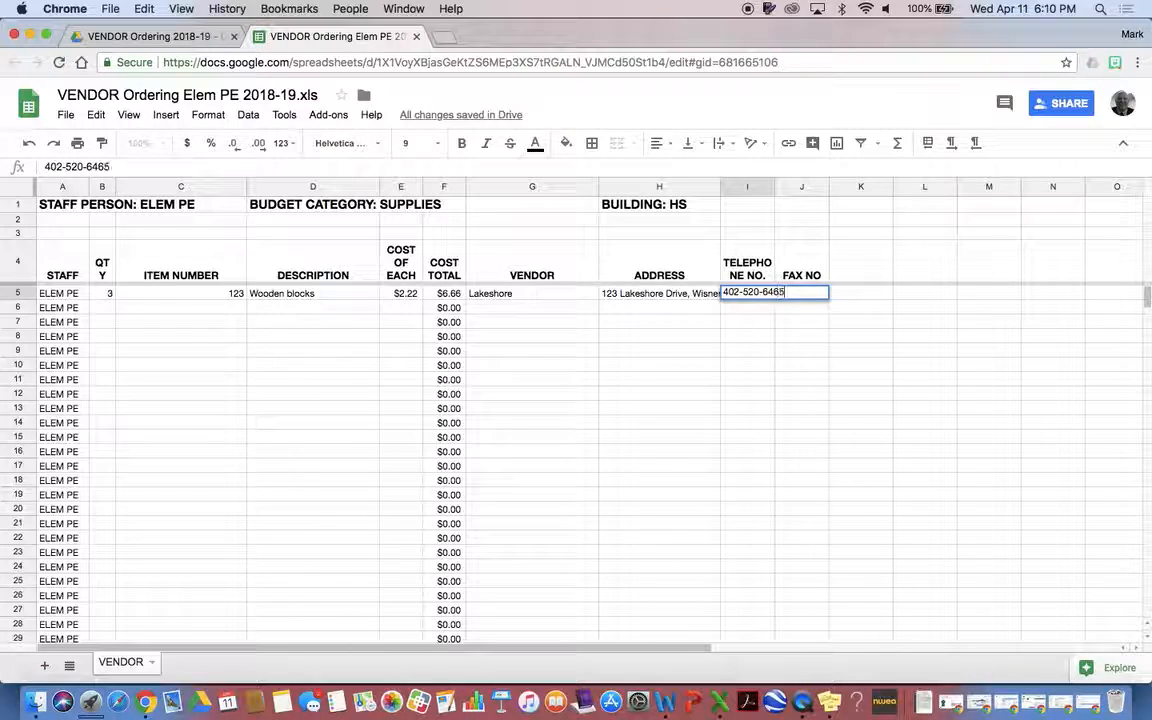
pyautogui.press('Tab')
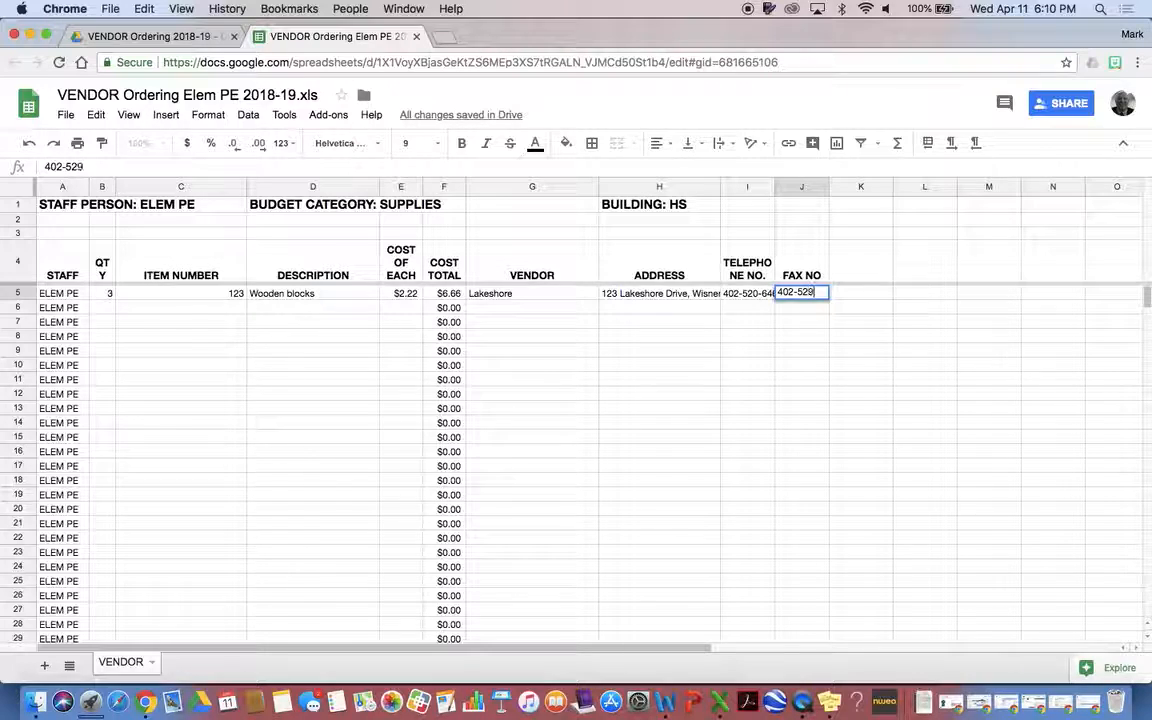
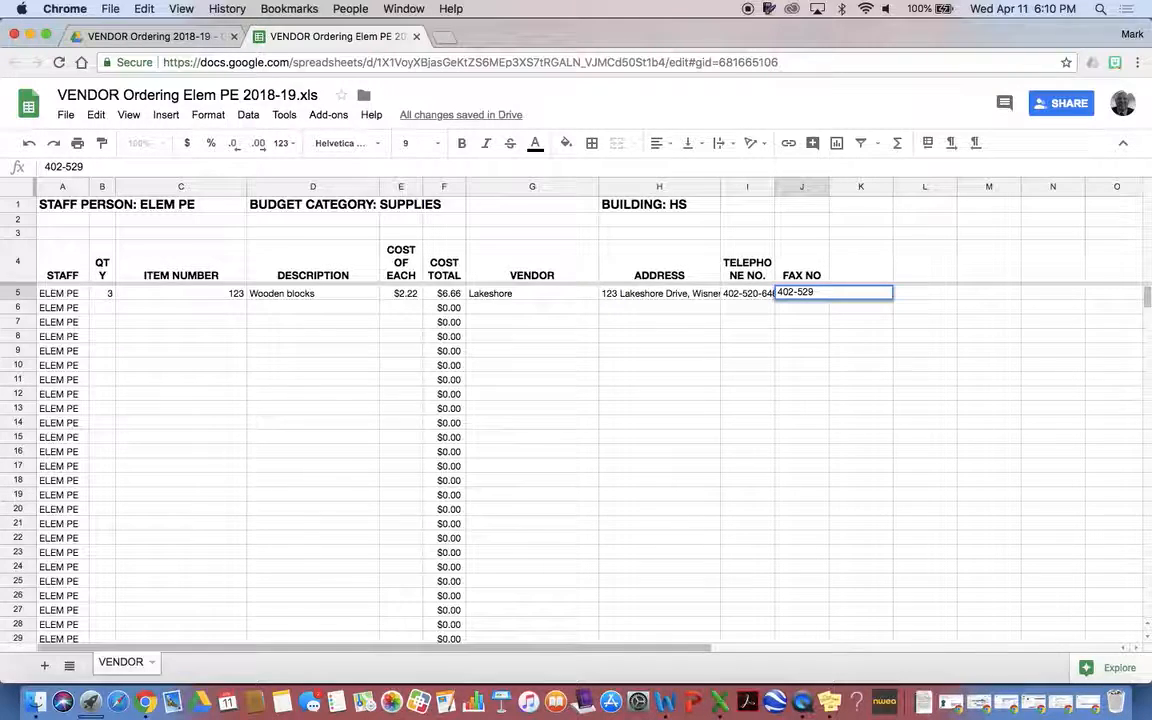
pyautogui.write('6460')
pyautogui.click(900, 365)
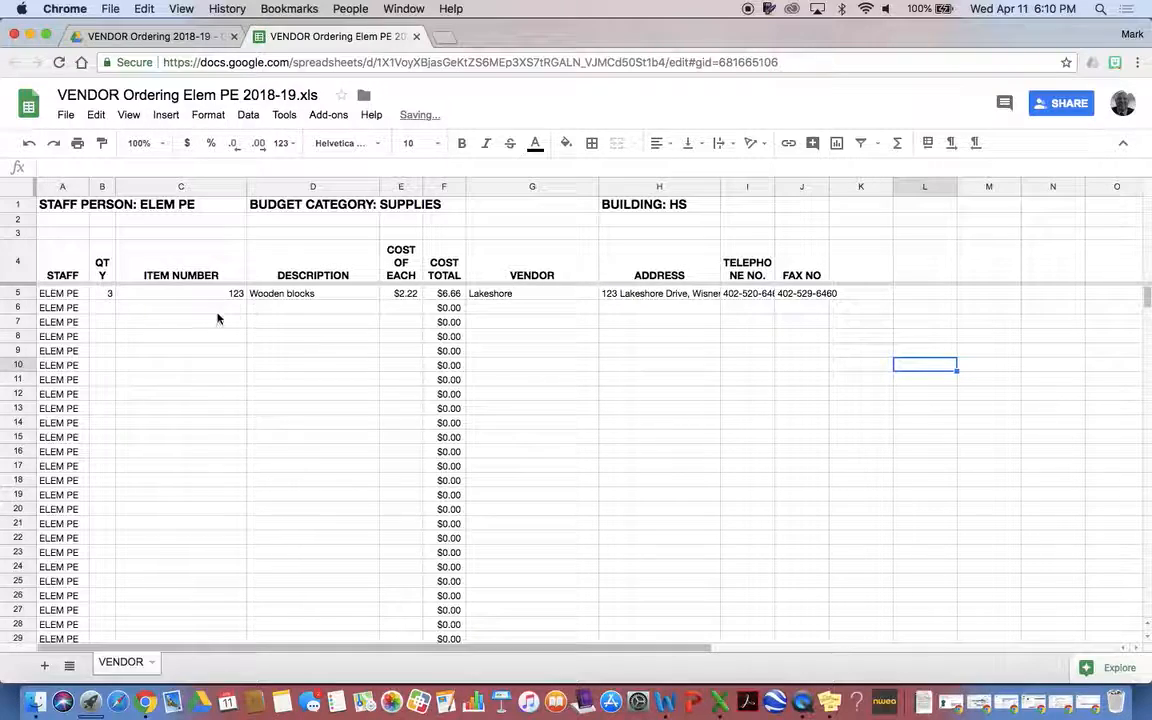
pyautogui.moveTo(499, 298); pyautogui.dragTo(812, 293)
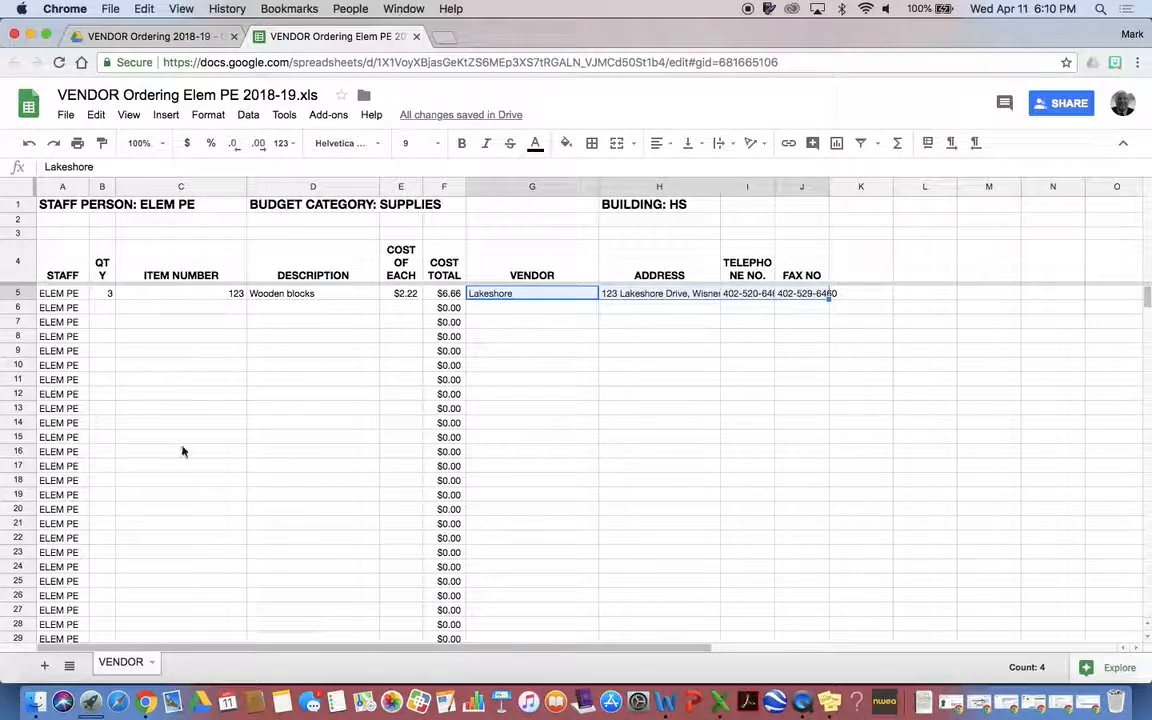
# Enter quantity 4, item 678, Pencil Boxes and 9.99 across row 6
pyautogui.click(100, 305)
pyautogui.write('4')
pyautogui.click(162, 310)
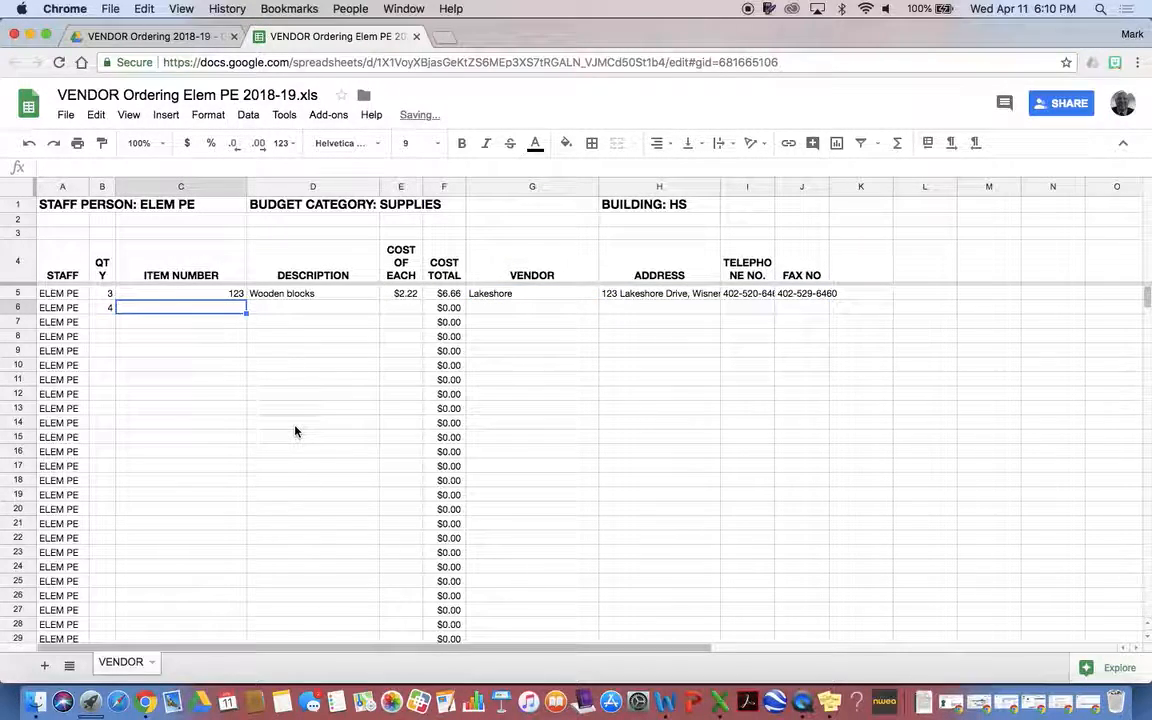
pyautogui.write('678')
pyautogui.press('Tab')
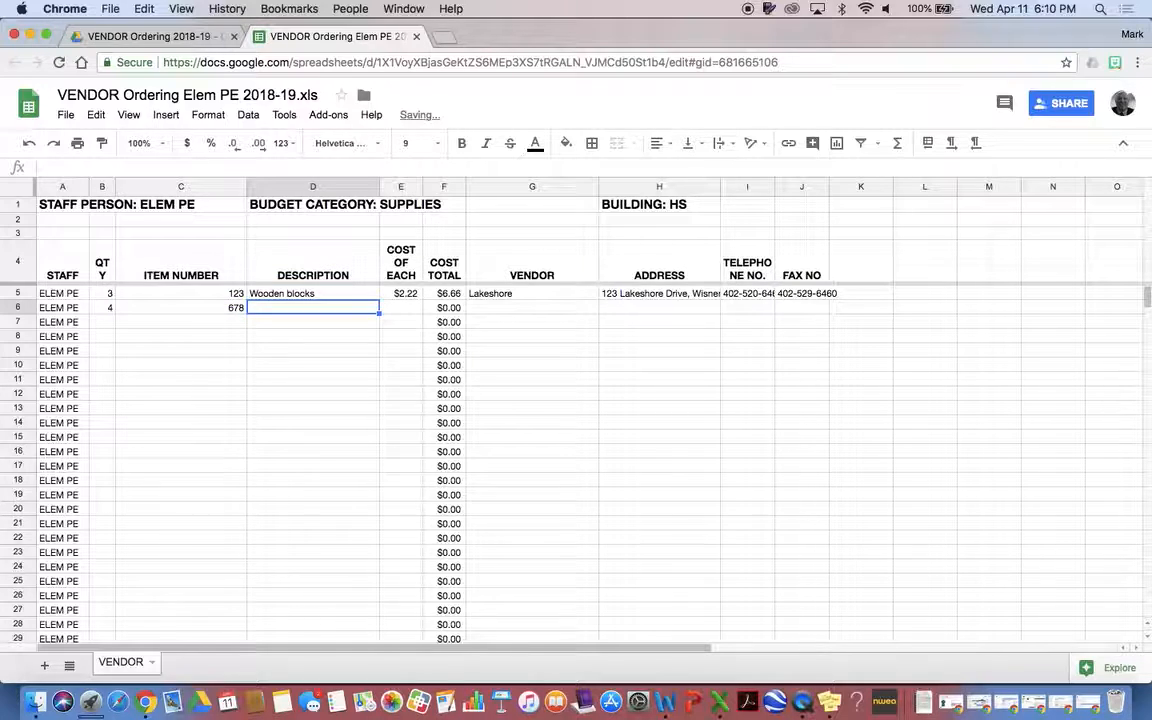
pyautogui.write('Pen')
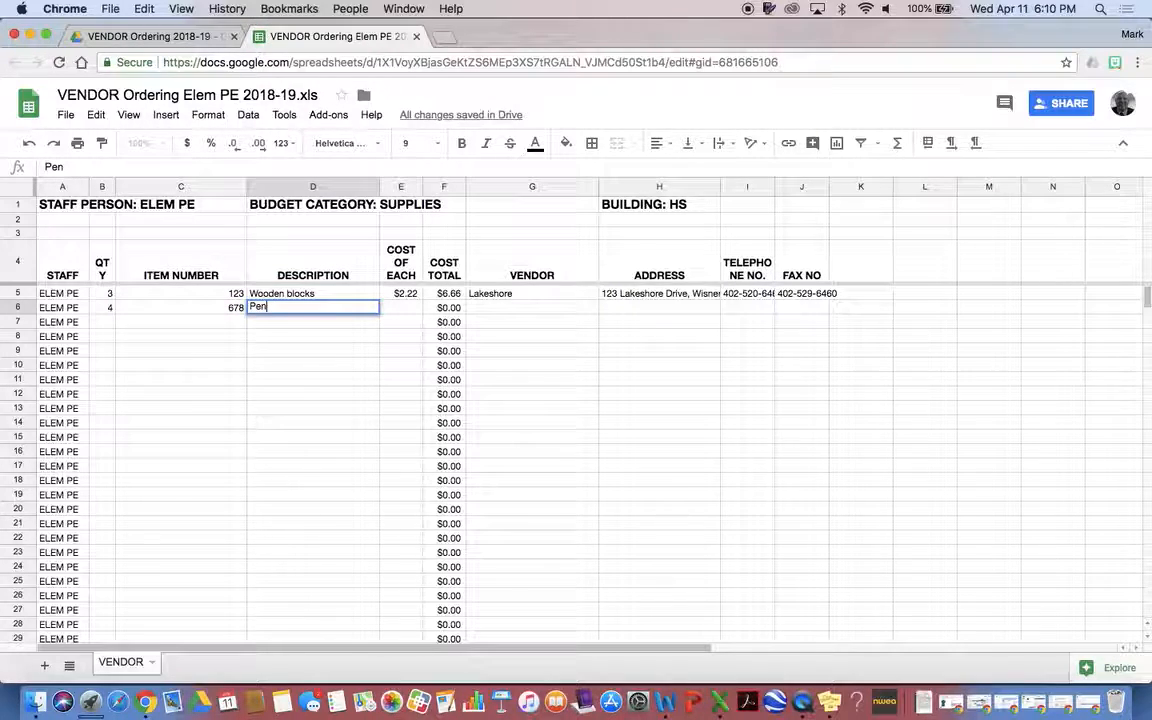
pyautogui.write('cil Boxes')
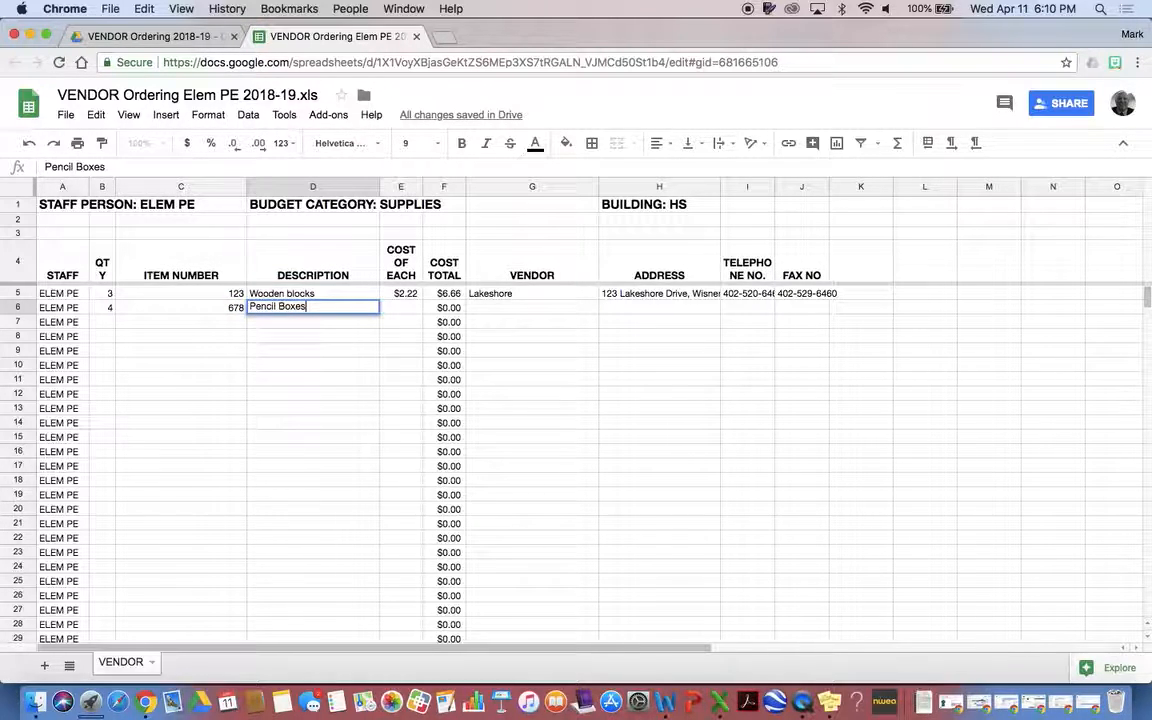
pyautogui.press('Tab')
pyautogui.write('9.99')
pyautogui.click(576, 337)
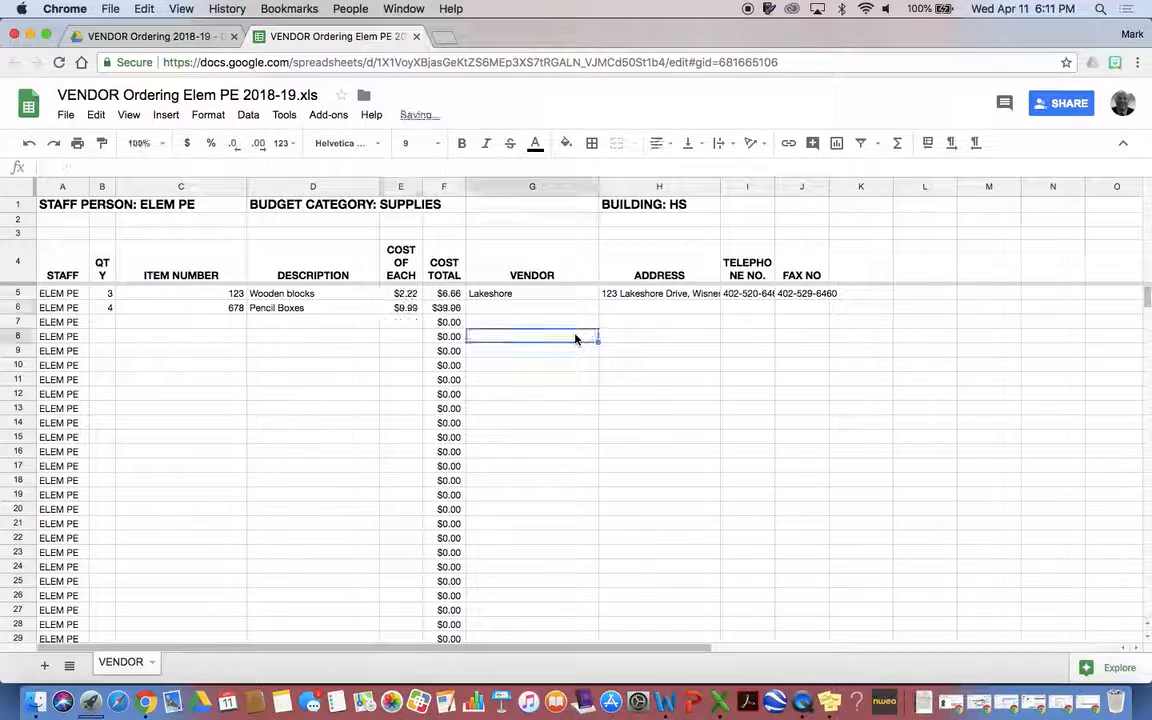
# Remove a stray apostrophe from vendor cell G6 and move down to row 7
pyautogui.click(521, 310)
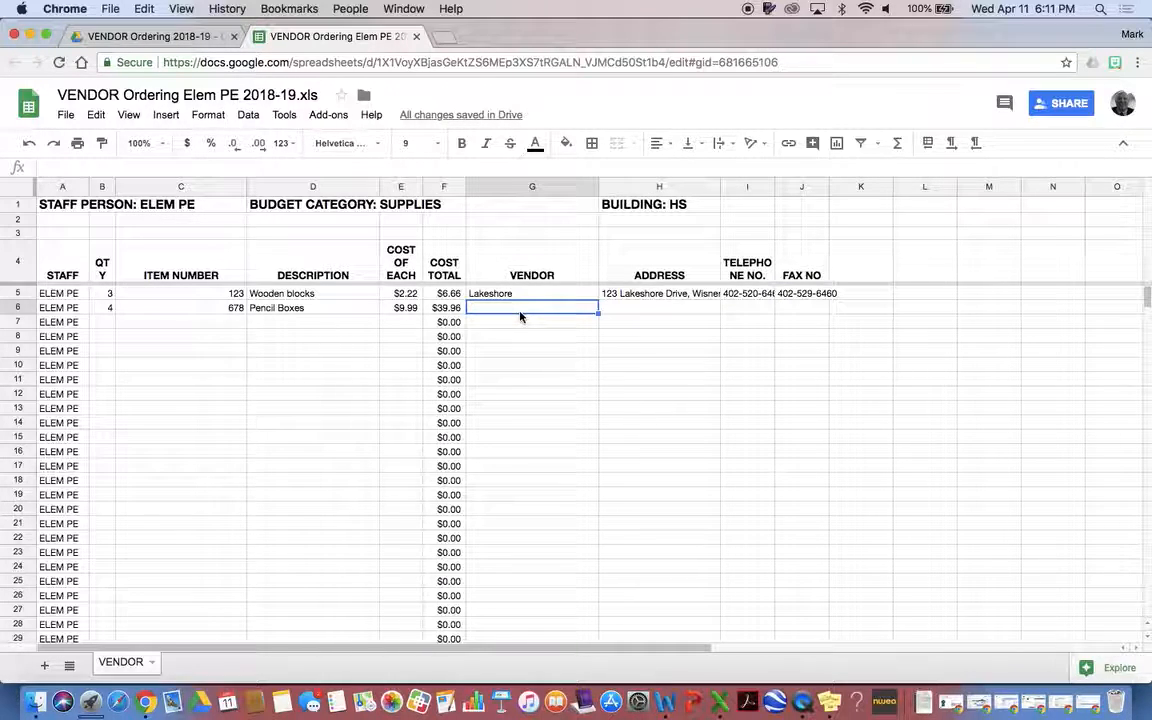
pyautogui.write("'")
pyautogui.press('Return')
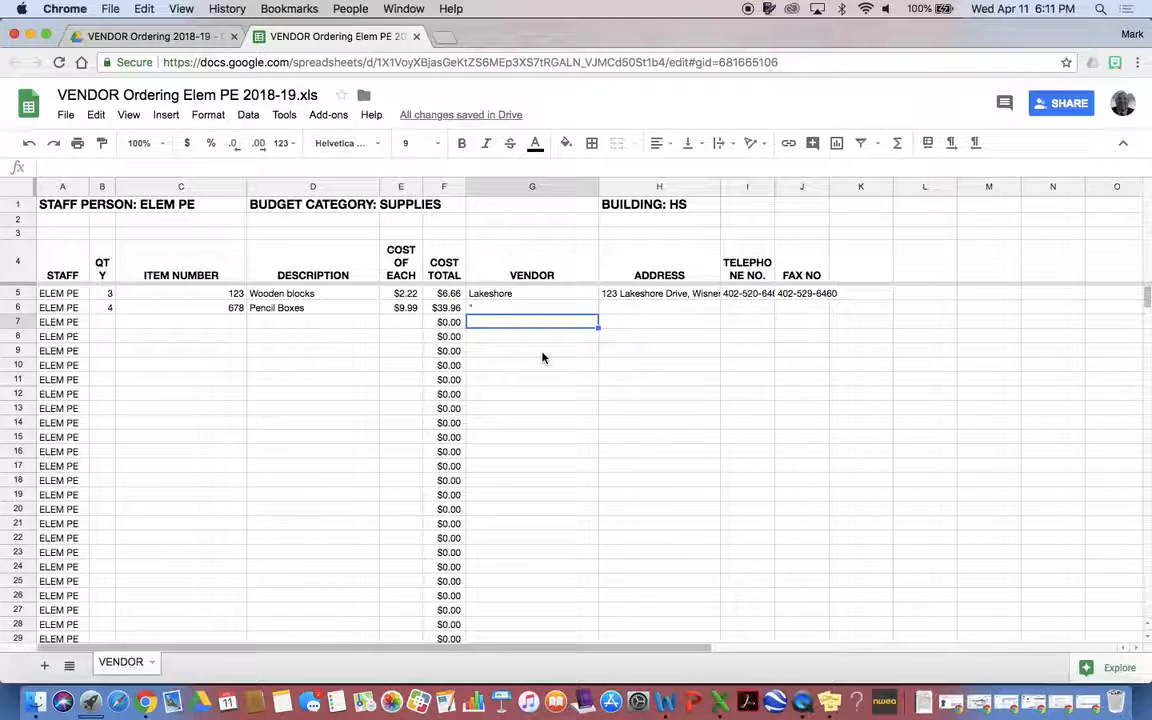
pyautogui.press('Up')
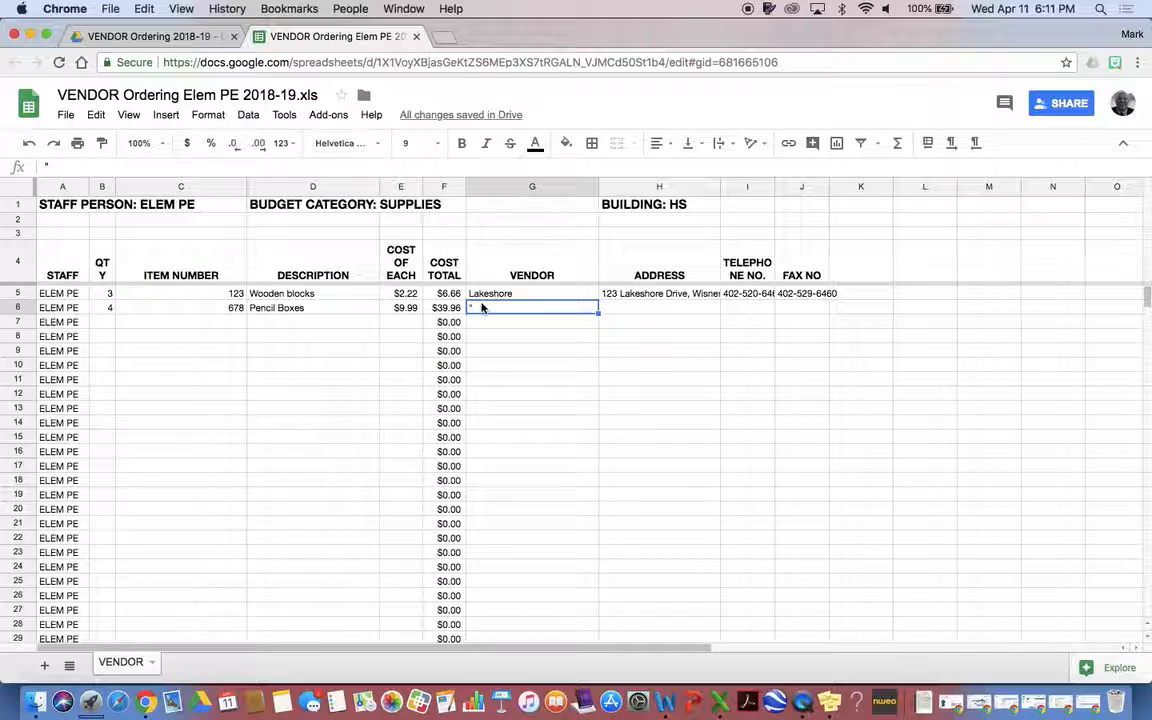
pyautogui.press('BackSpace')
pyautogui.click(210, 320)
pyautogui.click(100, 320)
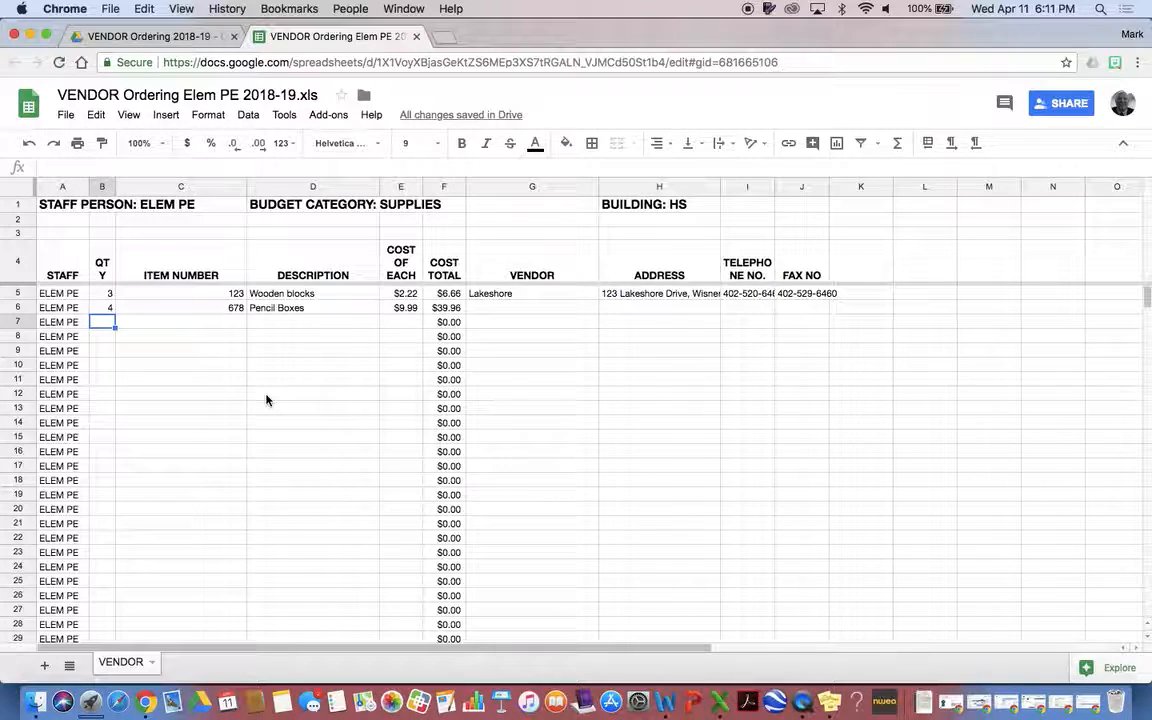
# Enter quantity 3, item 555, Chairs, and unit cost 22.55 across row 7
pyautogui.write('3')
pyautogui.press('Tab')
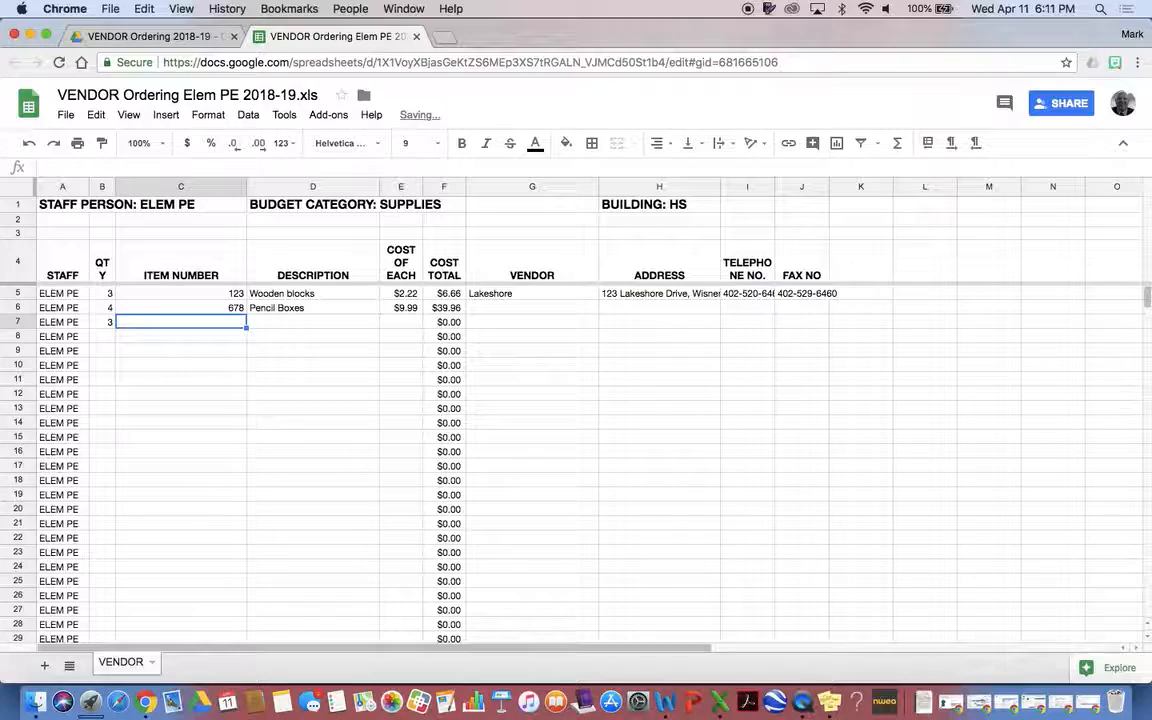
pyautogui.write('555')
pyautogui.press('Tab')
pyautogui.write('Chairs')
pyautogui.press('Tab')
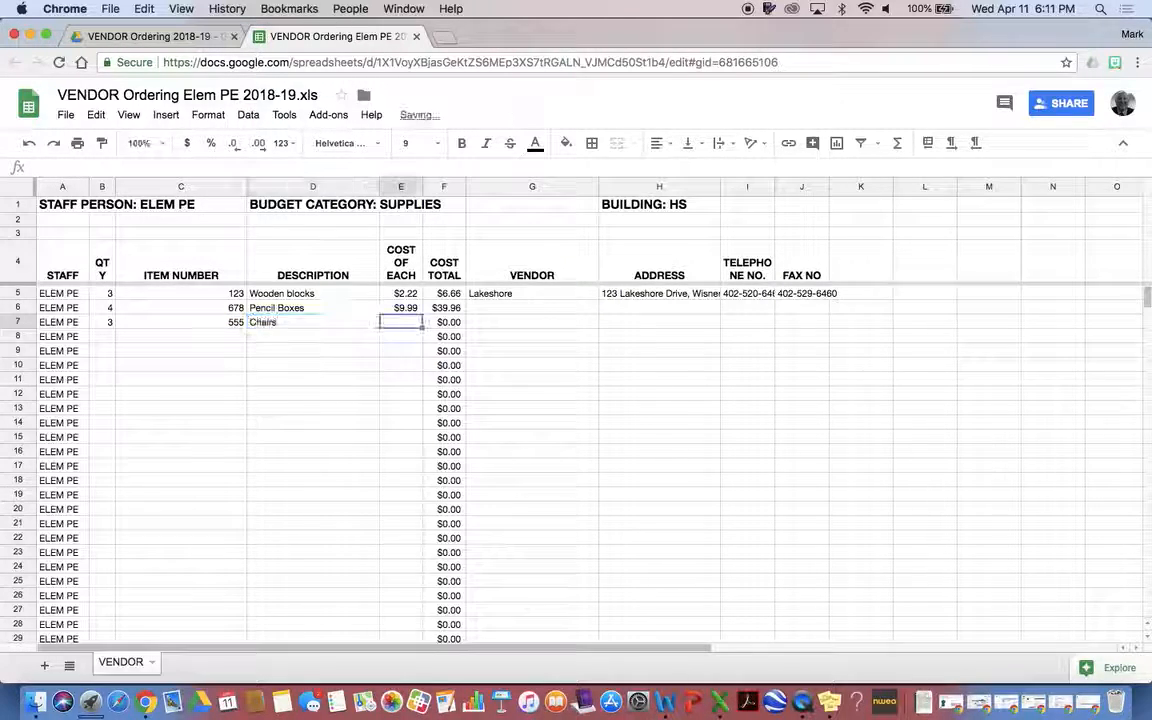
pyautogui.write('22')
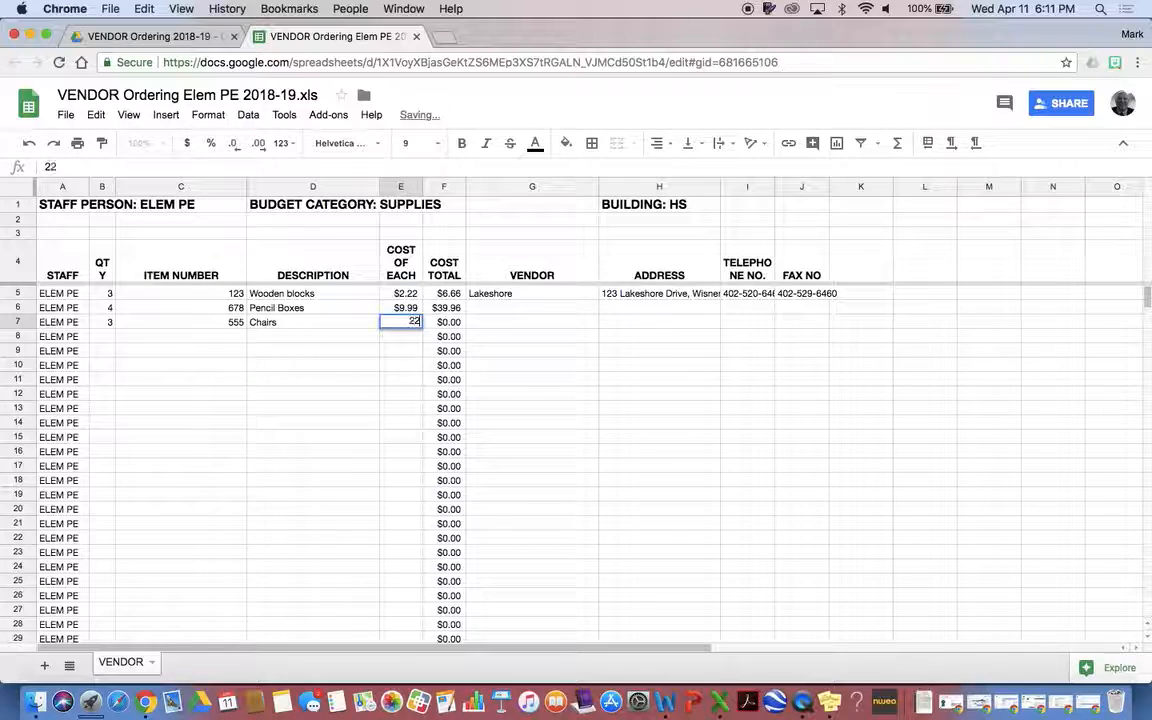
pyautogui.write('.55')
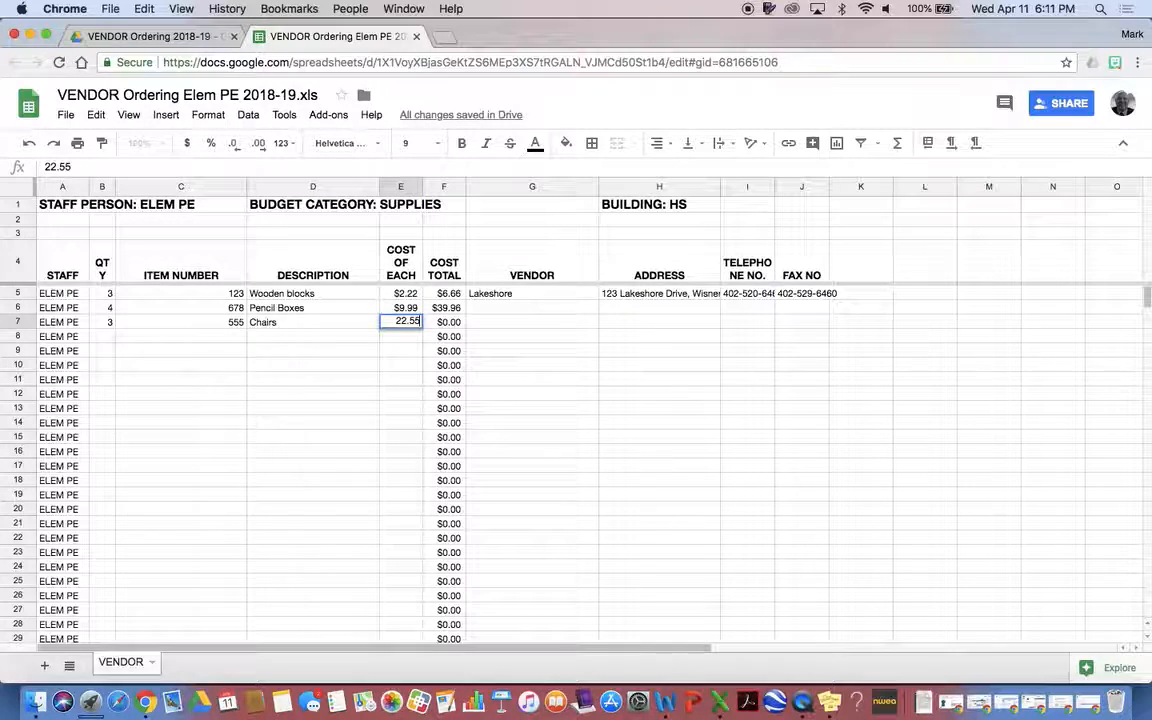
pyautogui.click(640, 350)
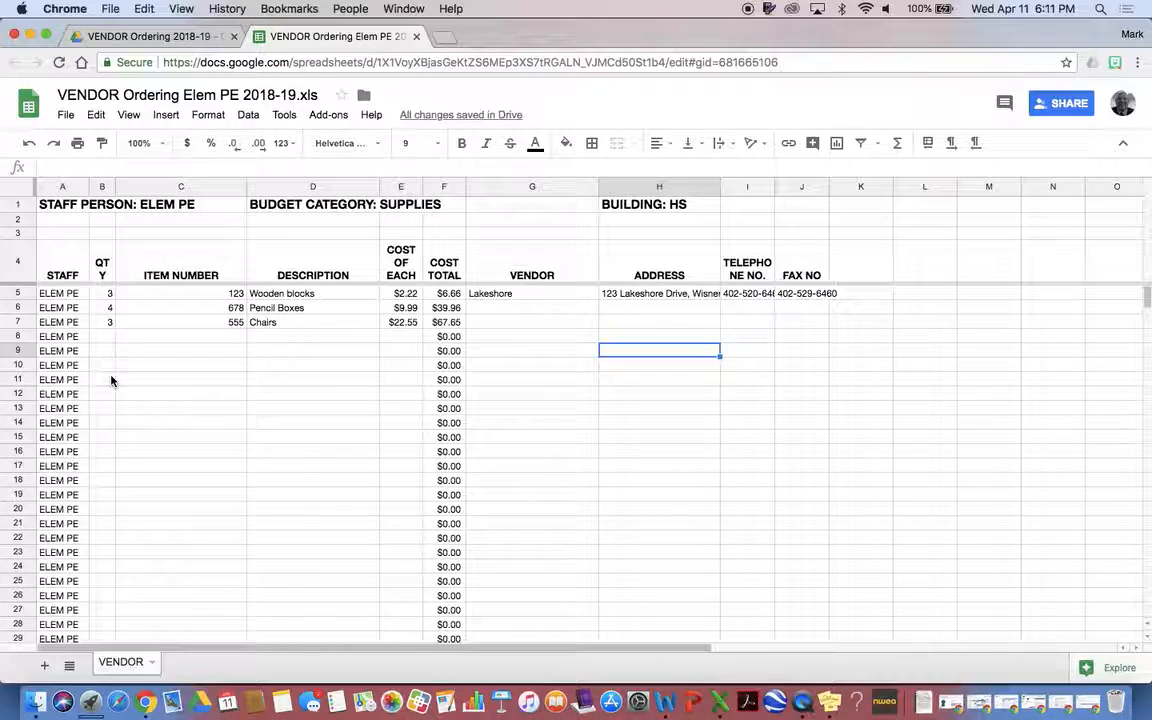
pyautogui.scroll(-6, 170, 355)
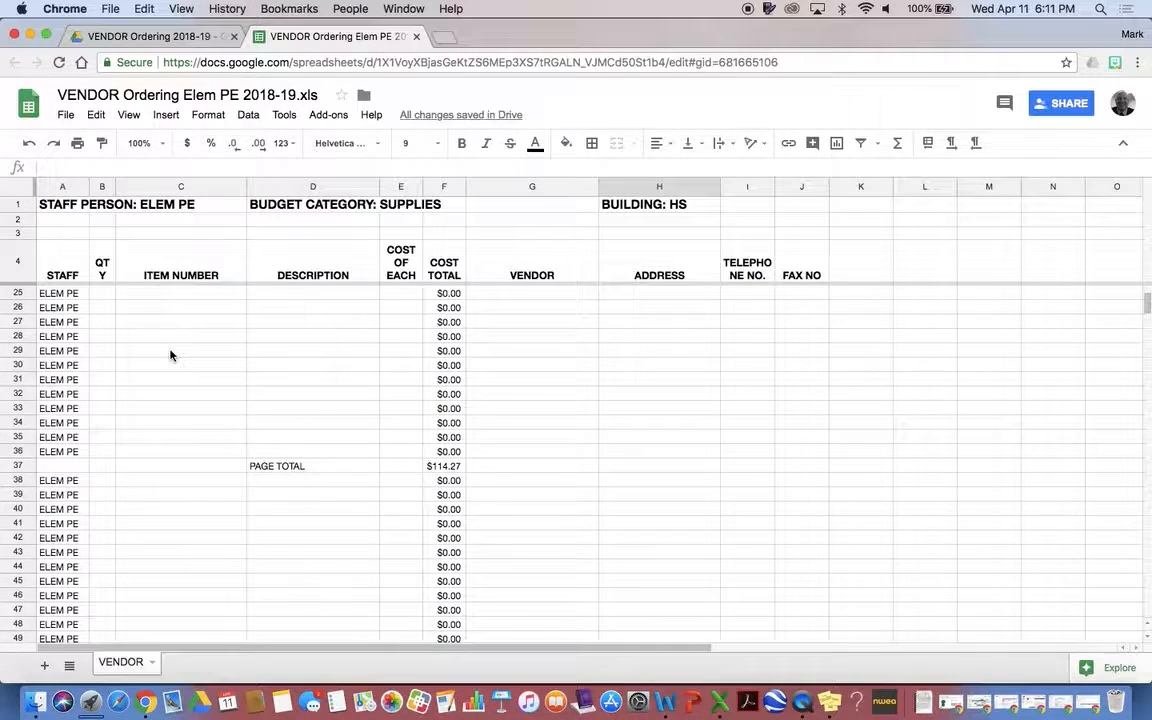
pyautogui.scroll(6, 168, 353)
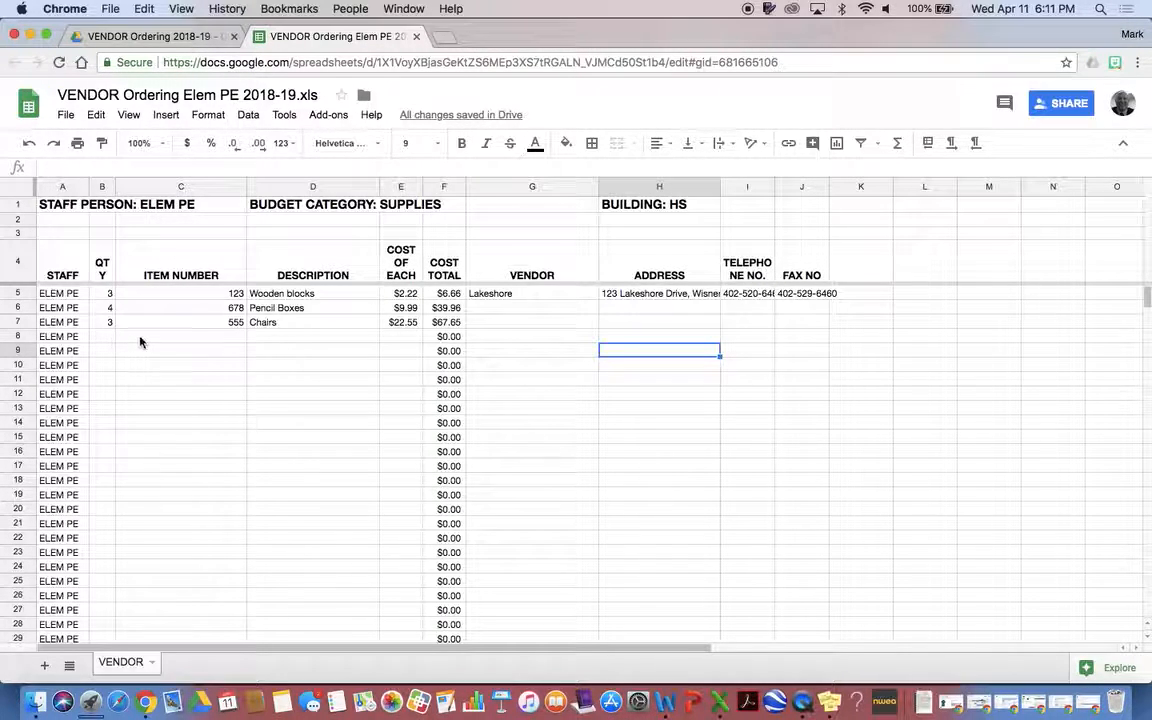
pyautogui.click(104, 351)
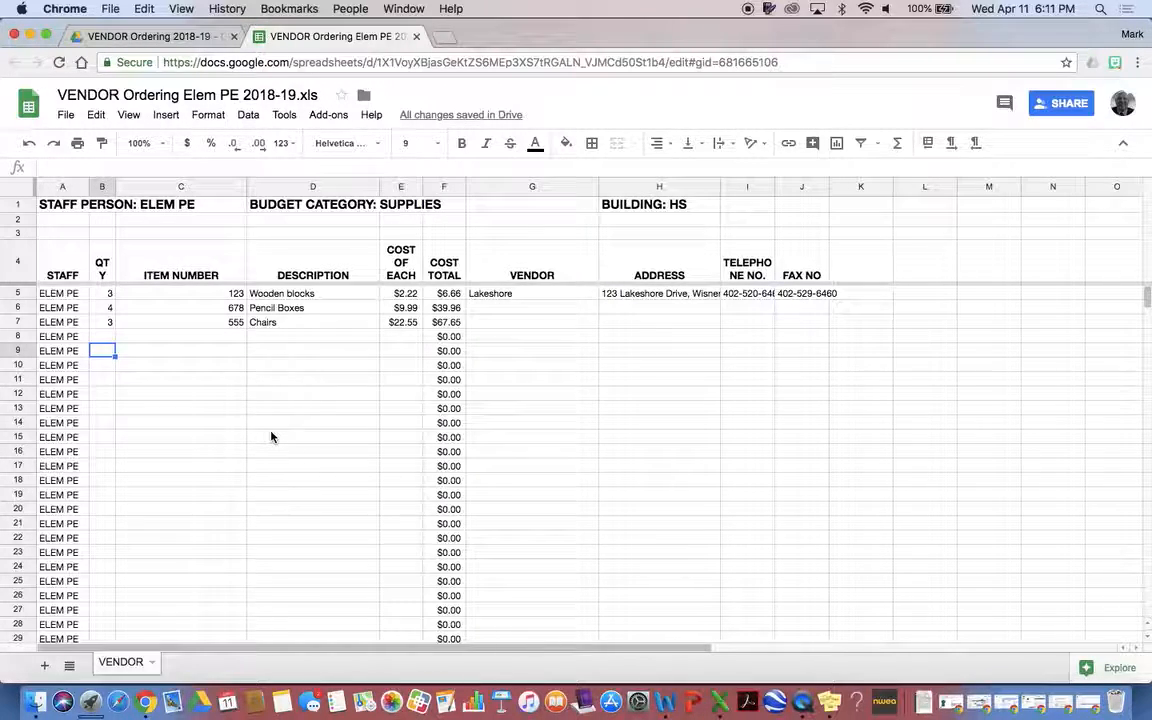
# Enter 3 Chair casters, item 89076-2, at $0.47 each in B9:E9
pyautogui.write('3')
pyautogui.press('Tab')
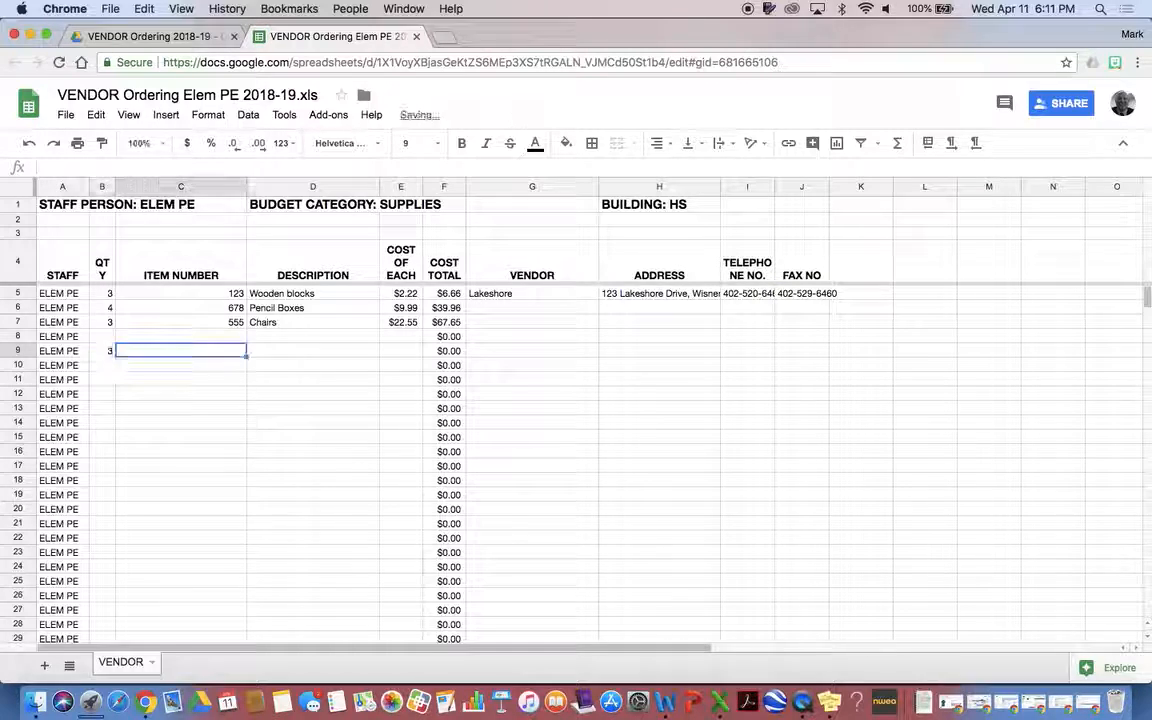
pyautogui.write('89')
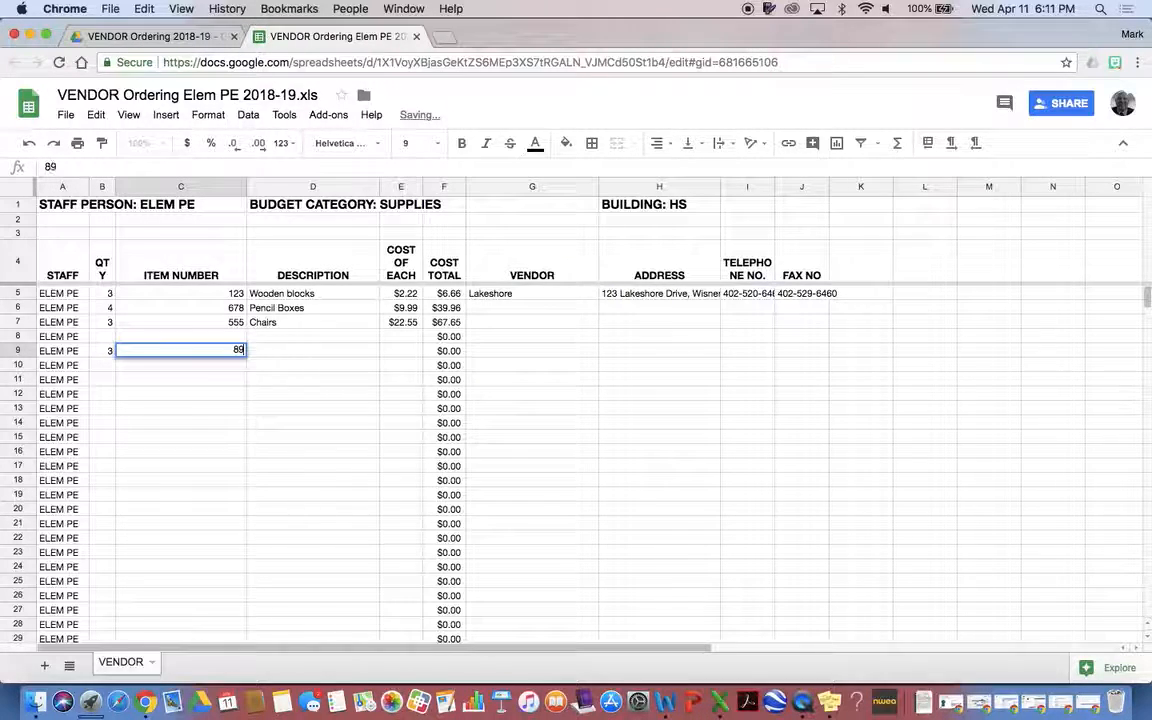
pyautogui.write('076-2')
pyautogui.press('Tab')
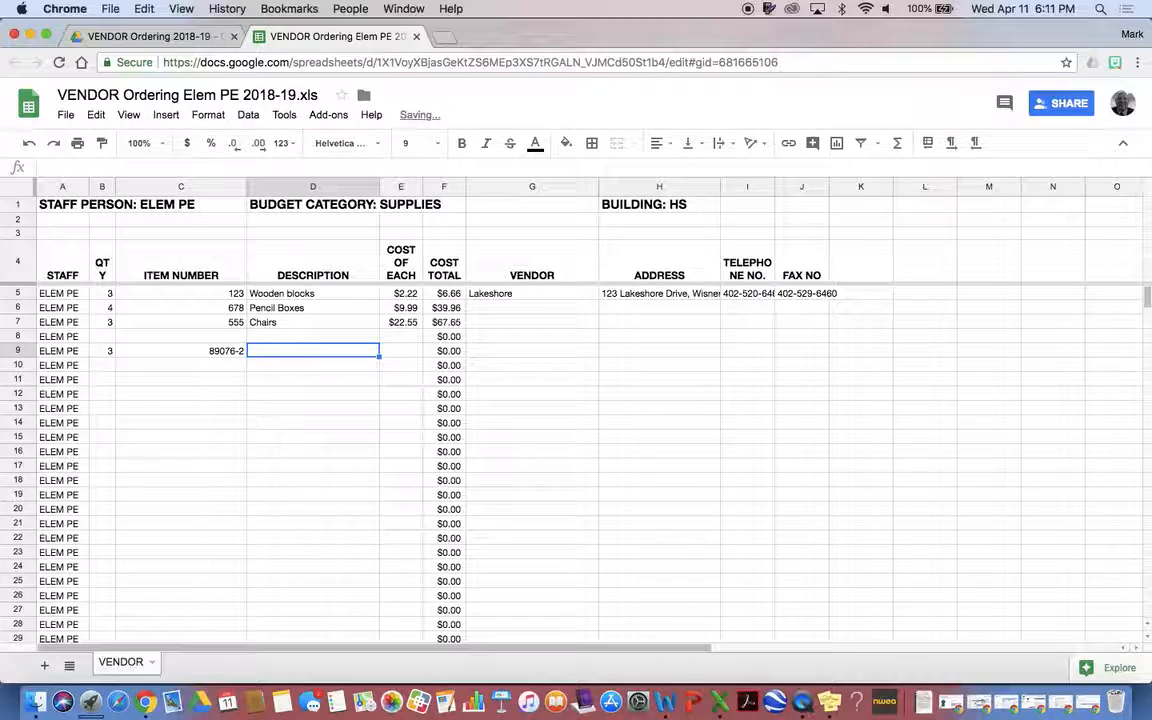
pyautogui.write('CC')
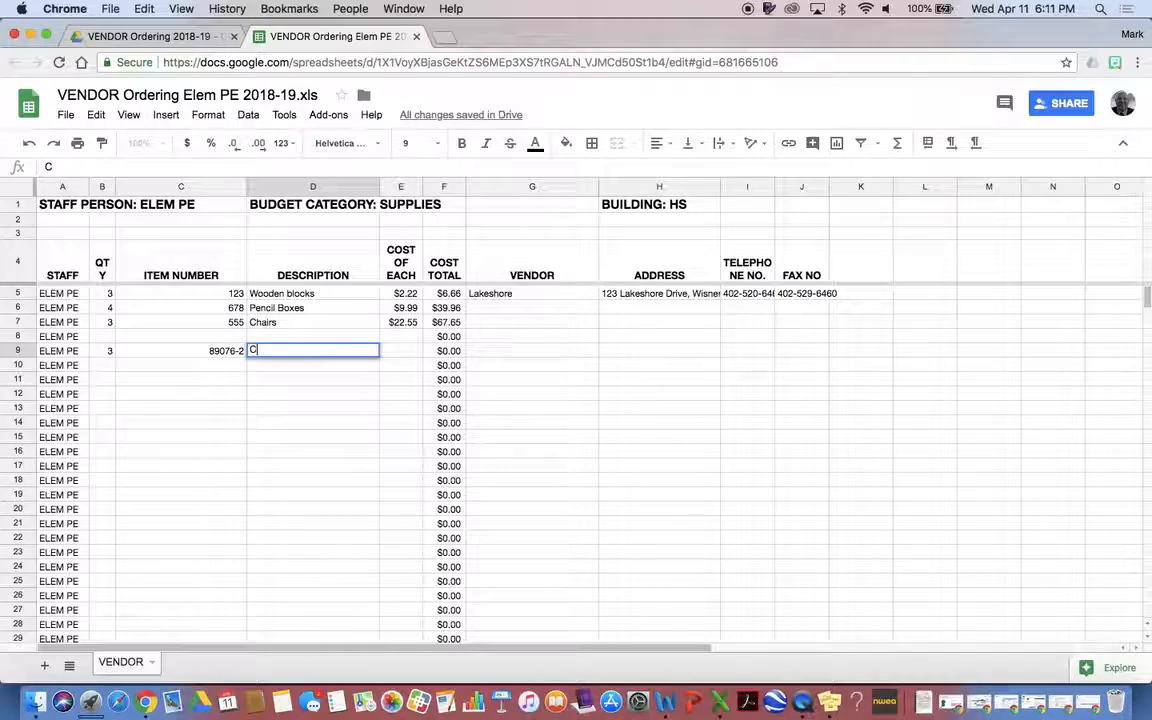
pyautogui.write('hair casters')
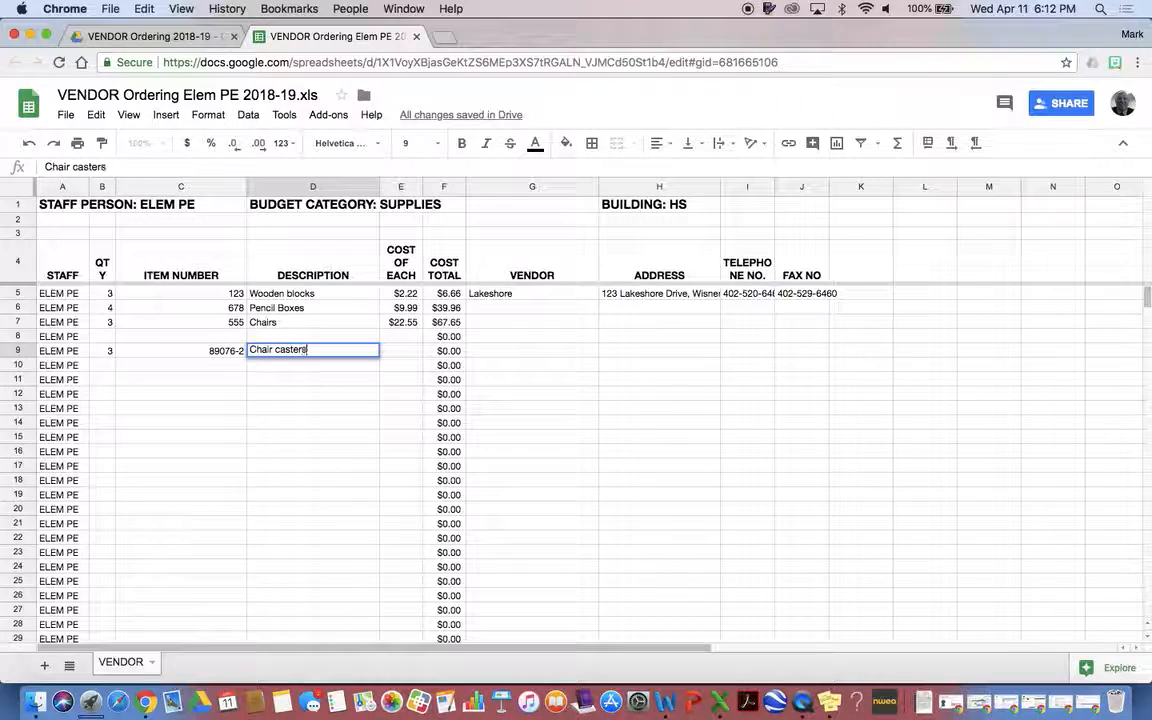
pyautogui.press('Tab')
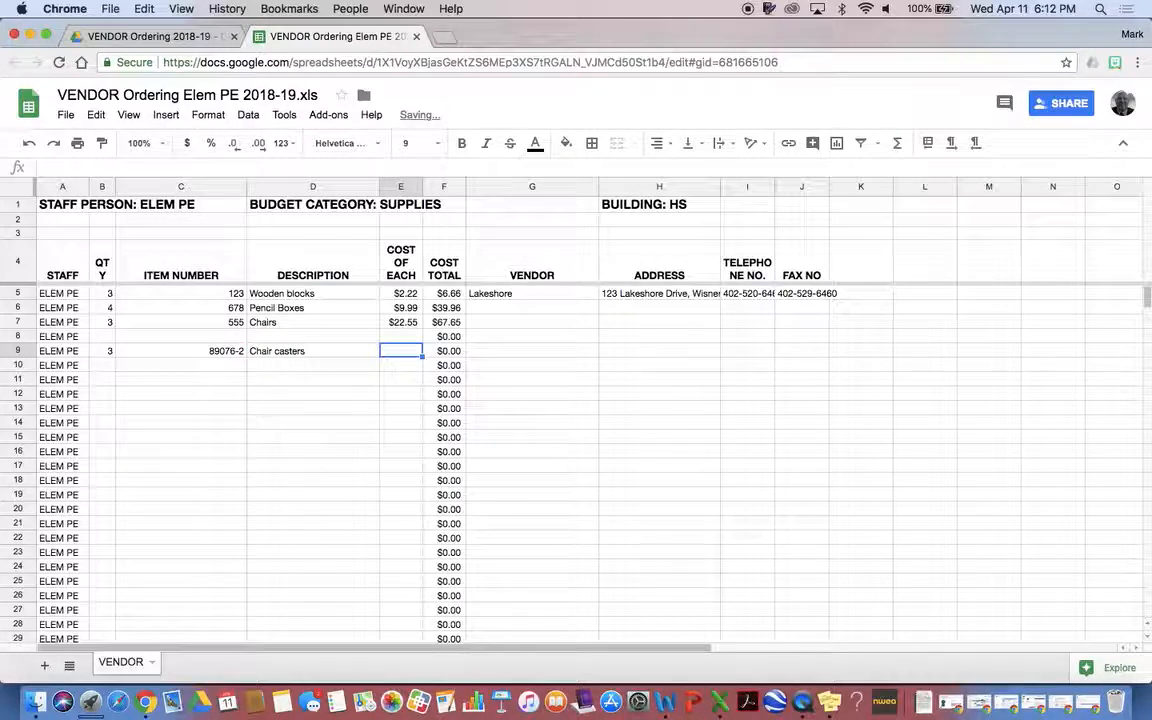
pyautogui.write('.47')
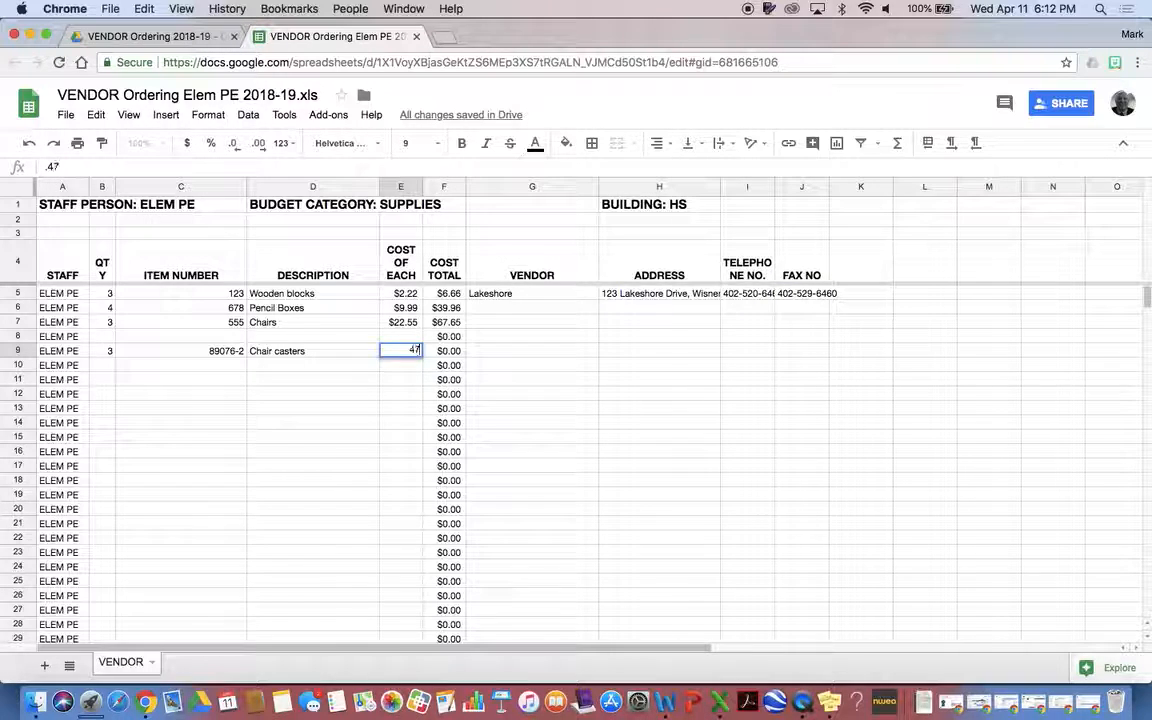
pyautogui.click(311, 403)
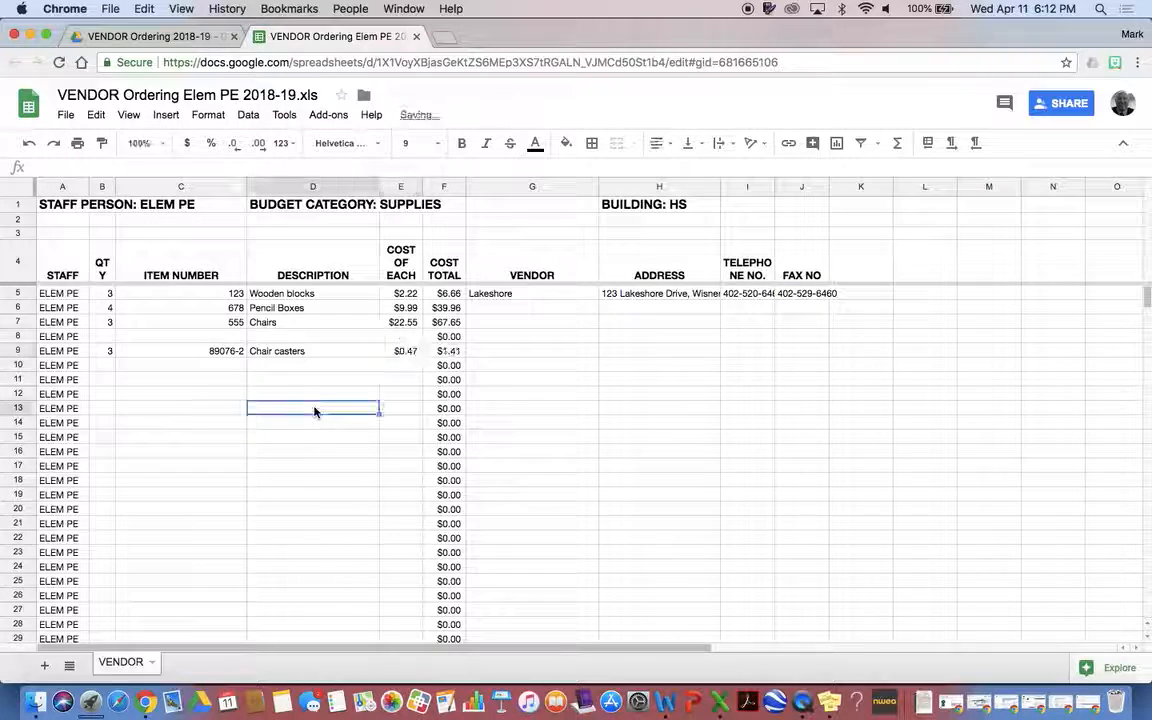
# Add vendor Really Good Stuff with its address, telephone and fax numbers in G9:J9
pyautogui.click(507, 355)
pyautogui.write('Really Good Stuff')
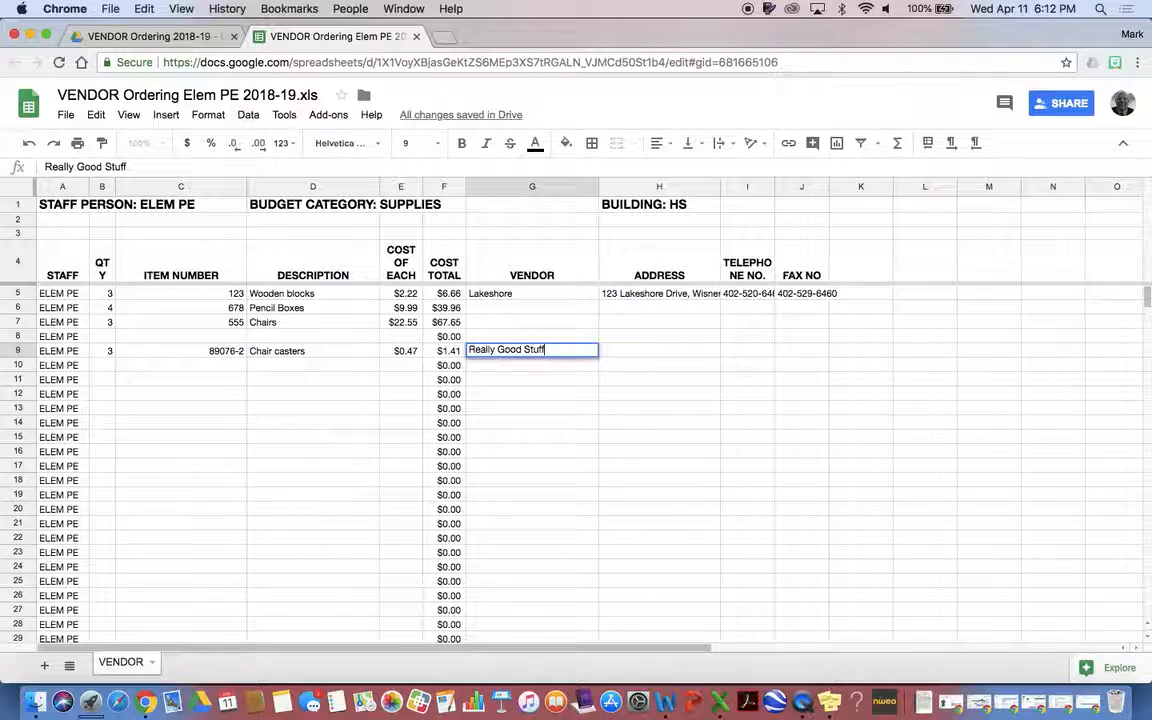
pyautogui.press('Tab')
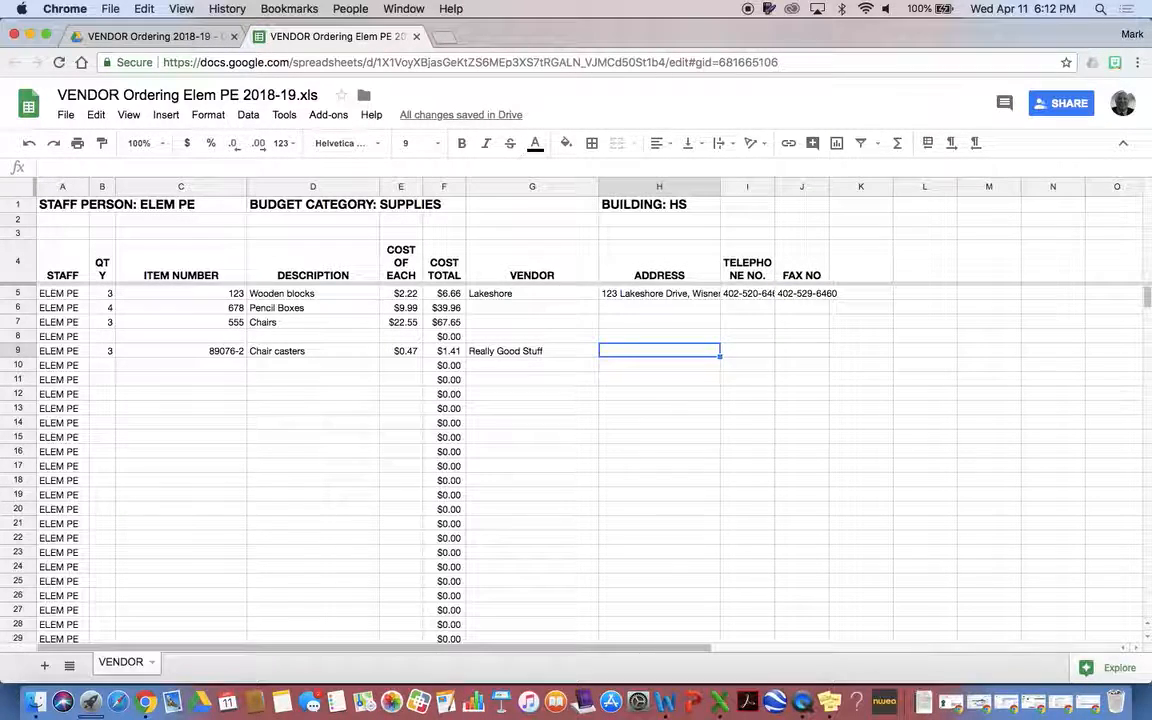
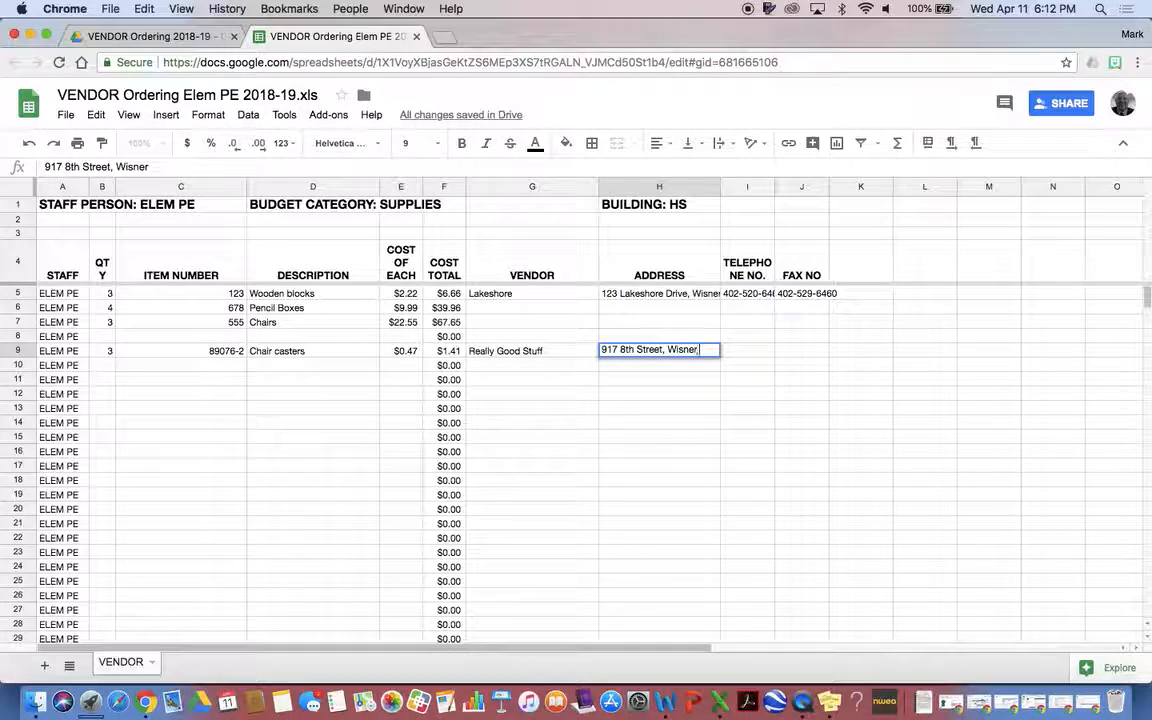
pyautogui.press('Tab')
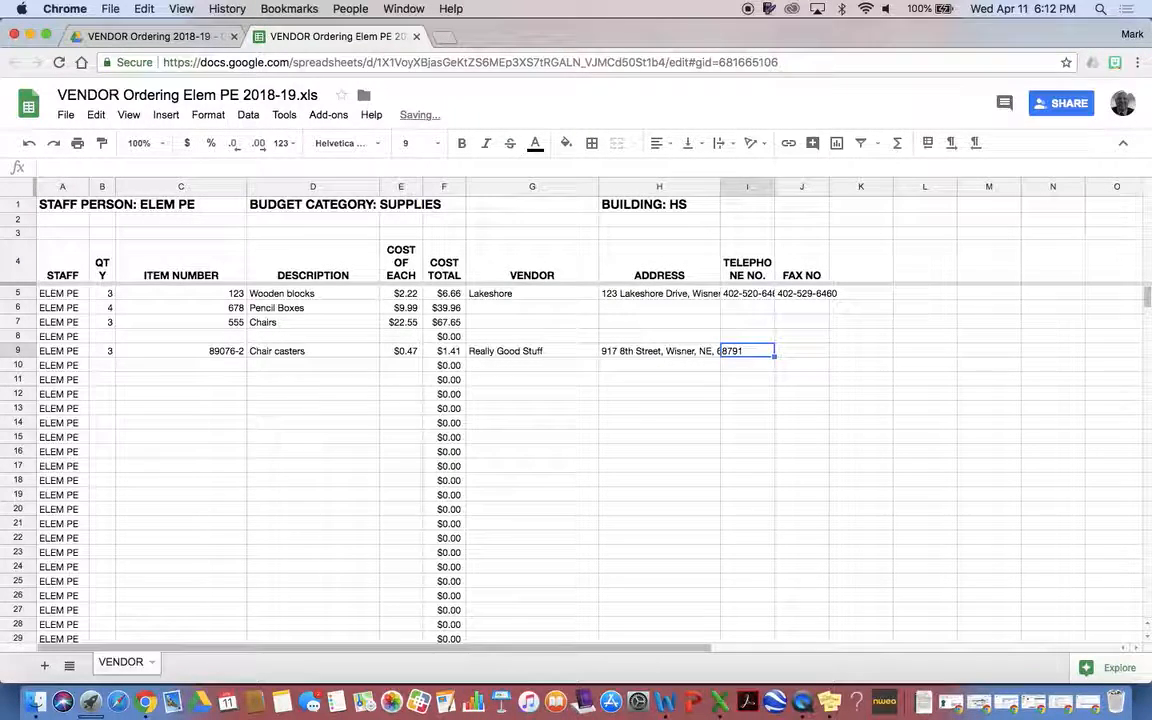
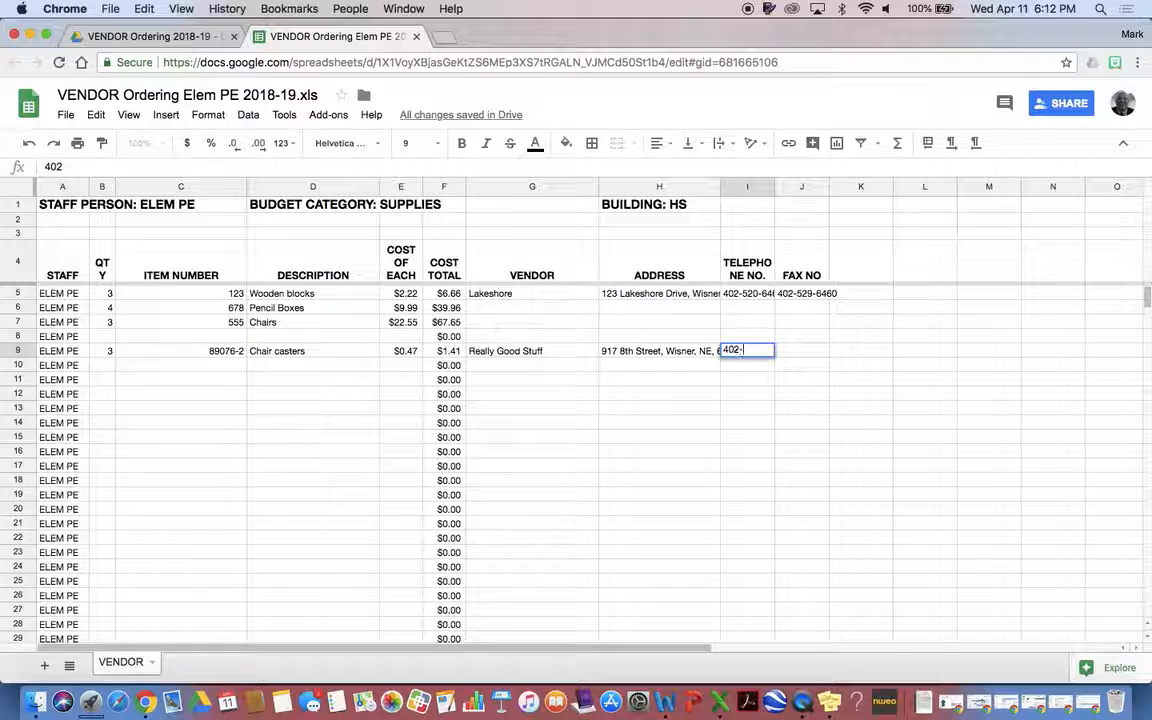
pyautogui.press('Tab')
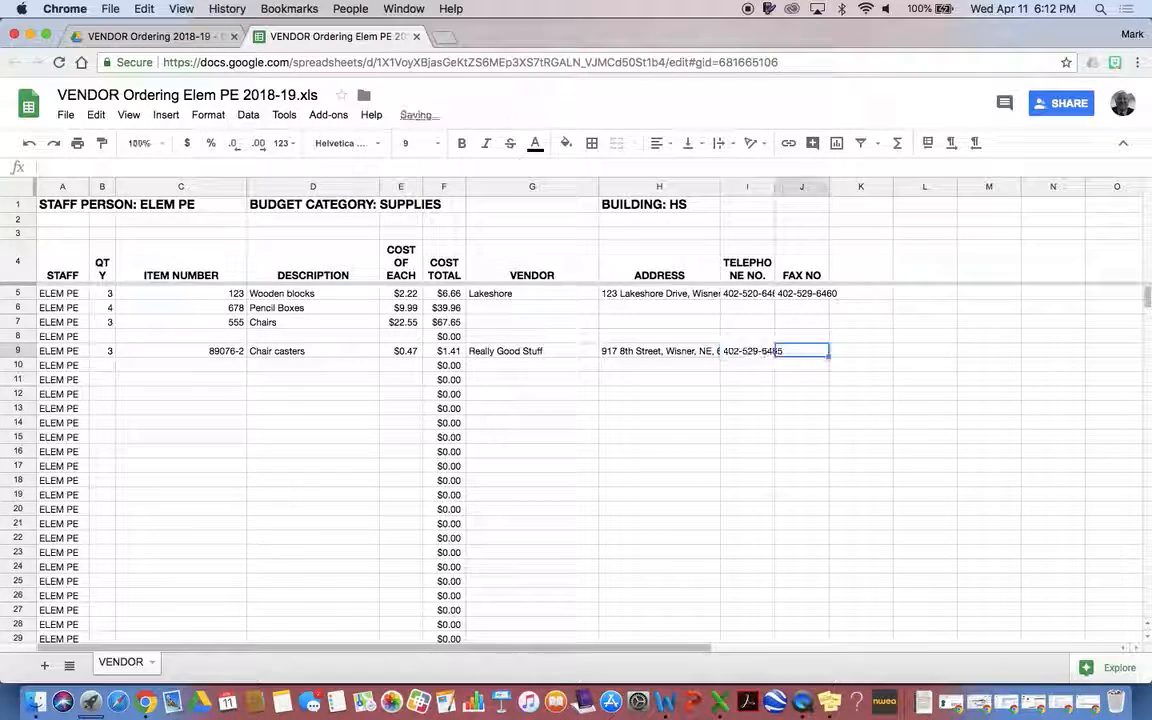
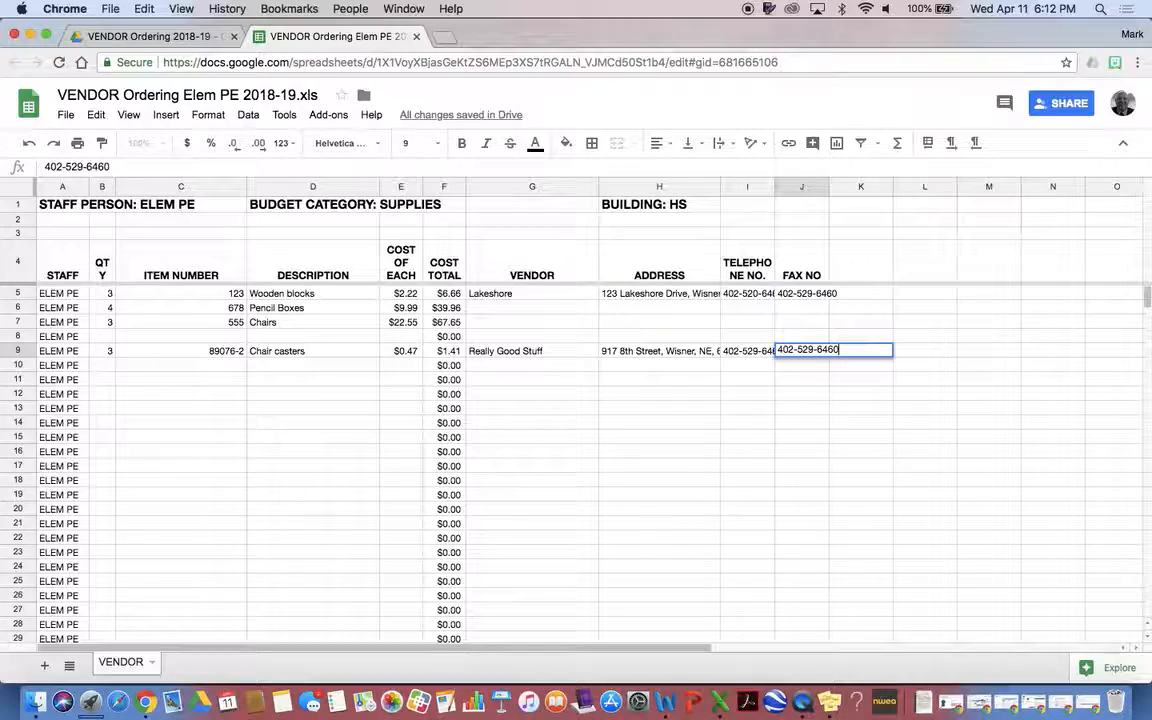
pyautogui.click(685, 429)
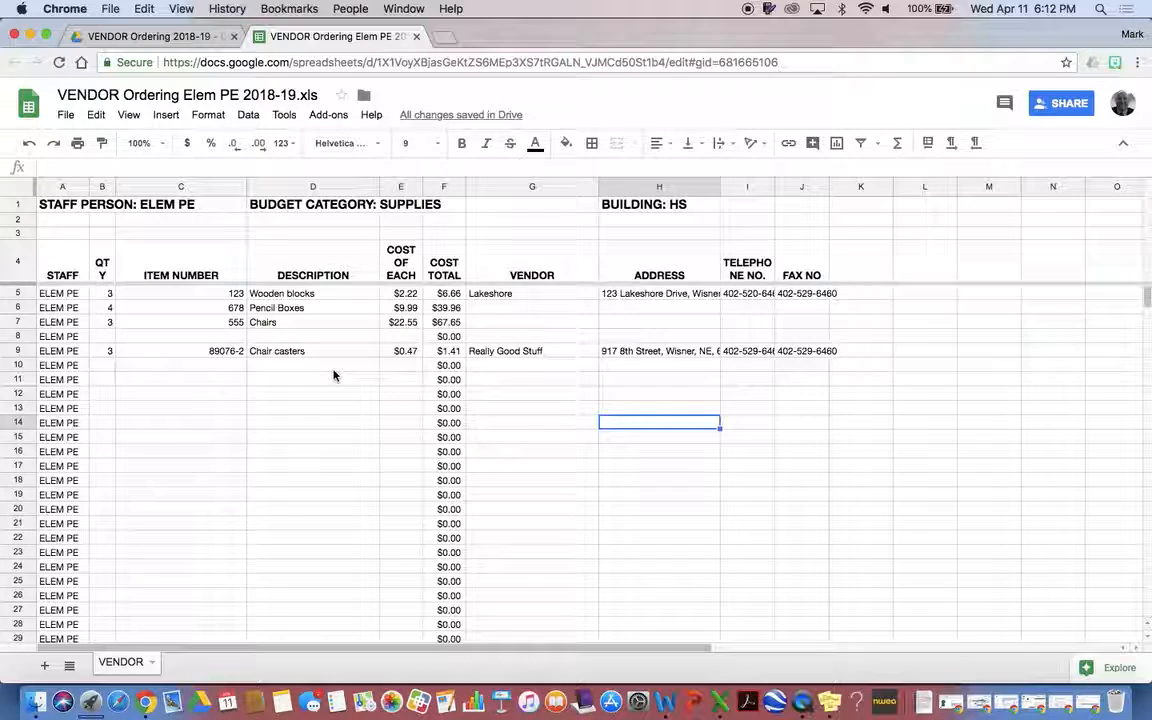
# Enter 4, 664453-9, Posters and 12.55 across B10:E10
pyautogui.click(101, 366)
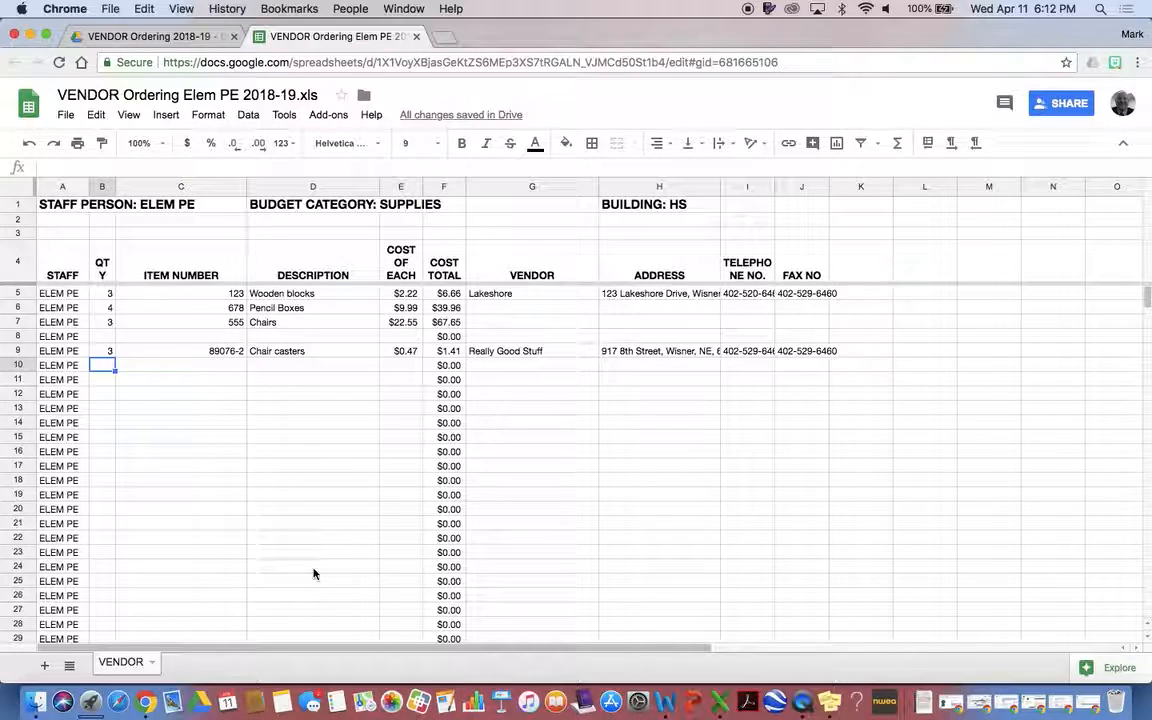
pyautogui.write('4')
pyautogui.press('Tab')
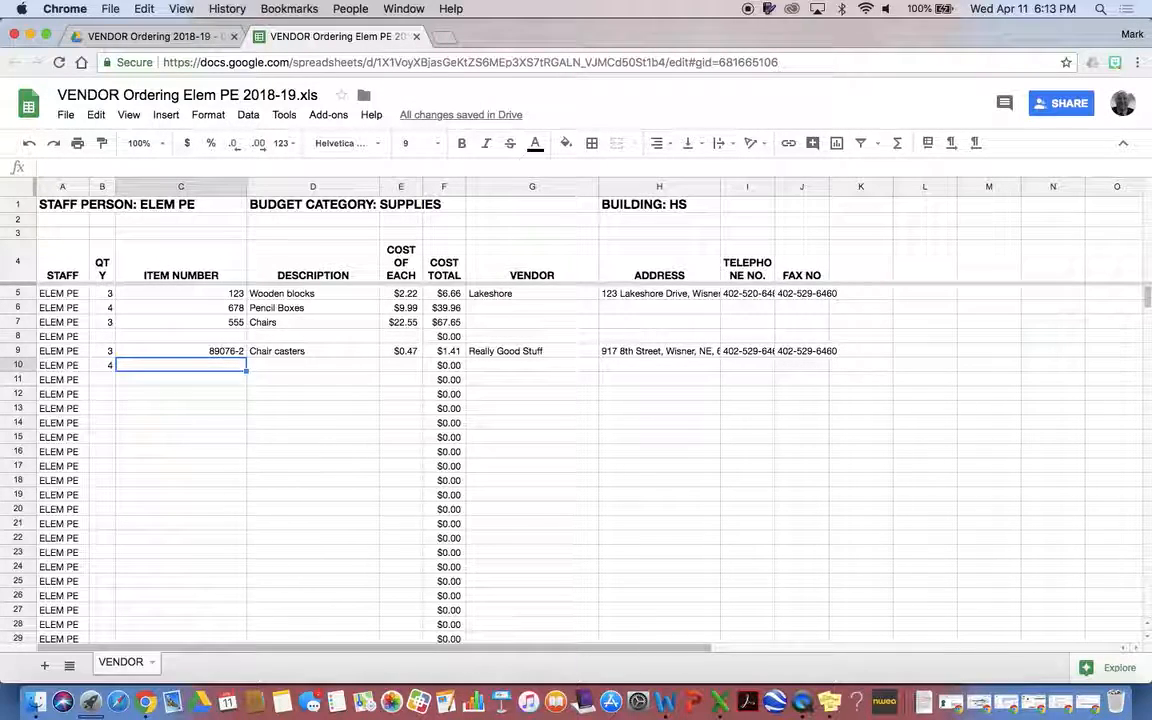
pyautogui.write('664453-9')
pyautogui.press('Tab')
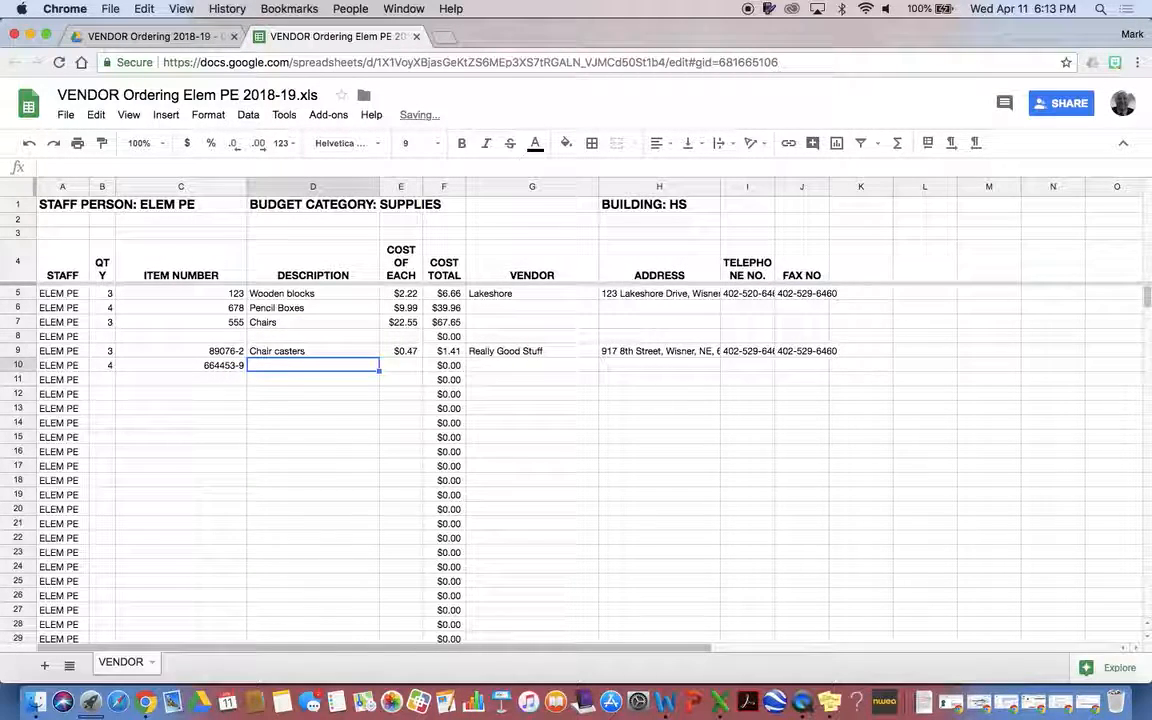
pyautogui.write('Posters')
pyautogui.press('Tab')
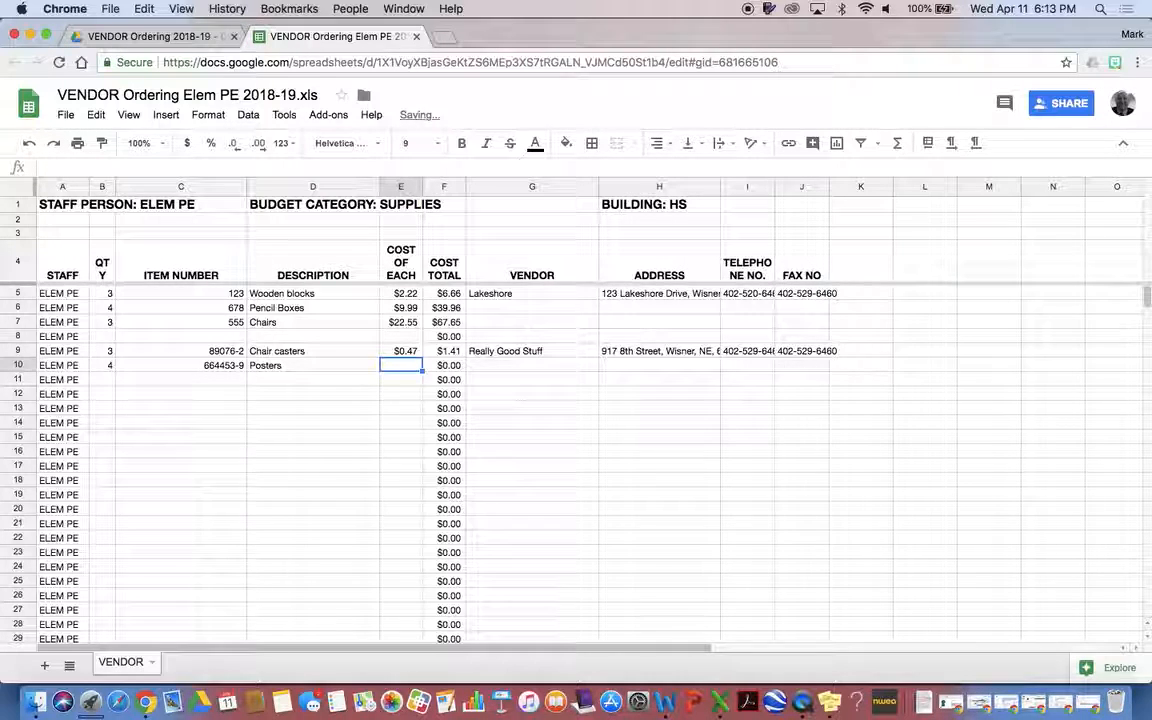
pyautogui.write('12.55')
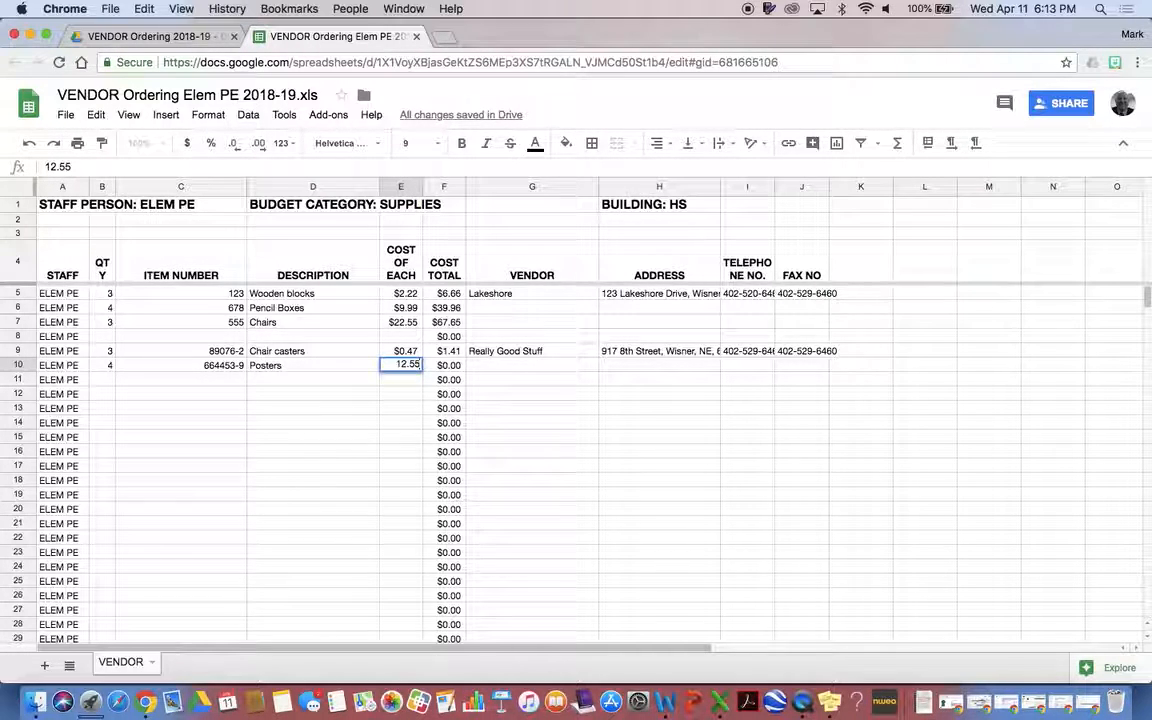
pyautogui.press('Return')
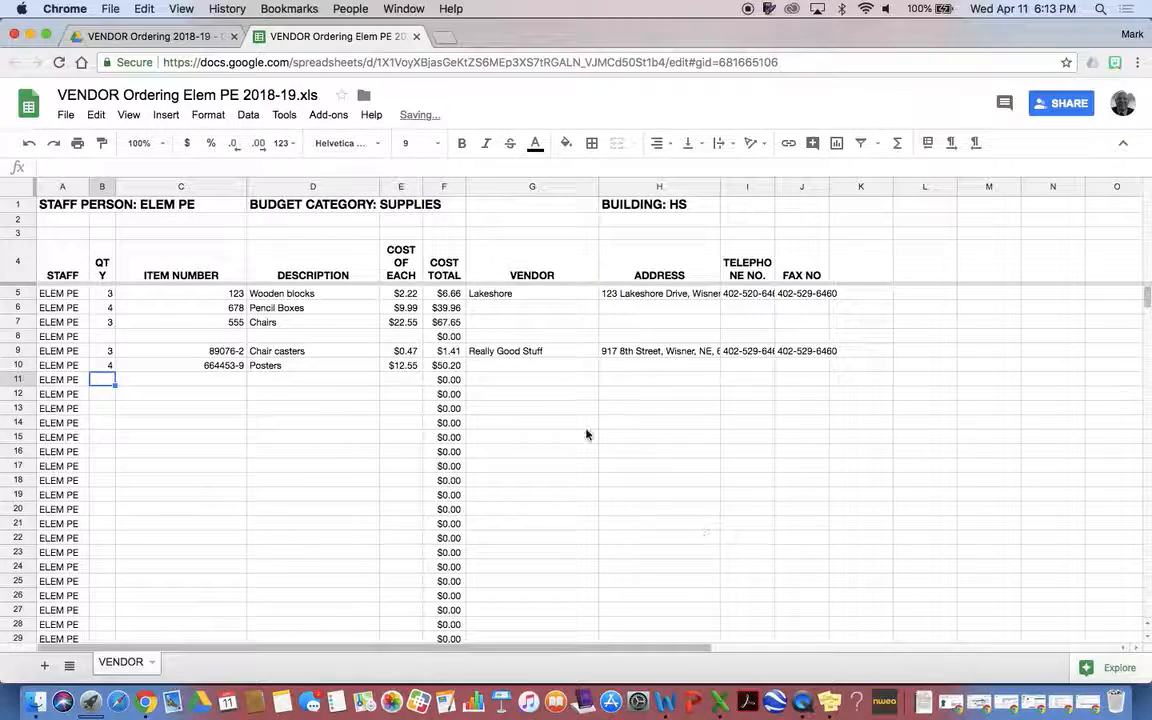
pyautogui.click(518, 362)
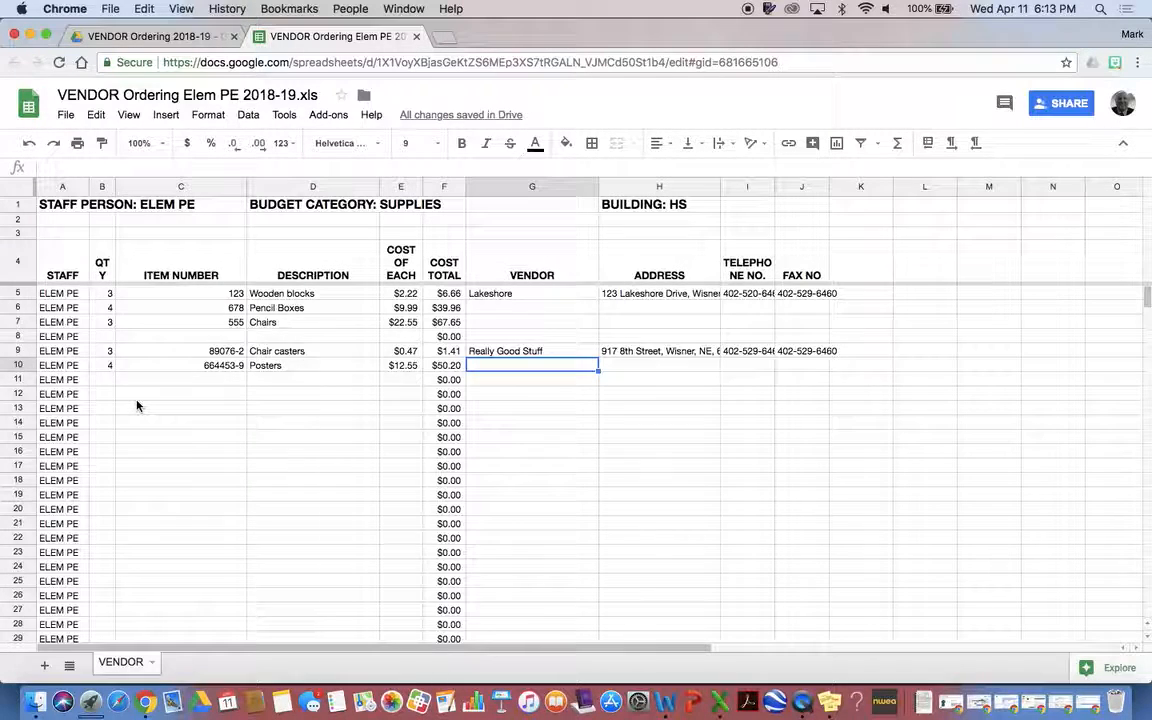
pyautogui.scroll(-10, 137, 405)
pyautogui.scroll(10, 137, 405)
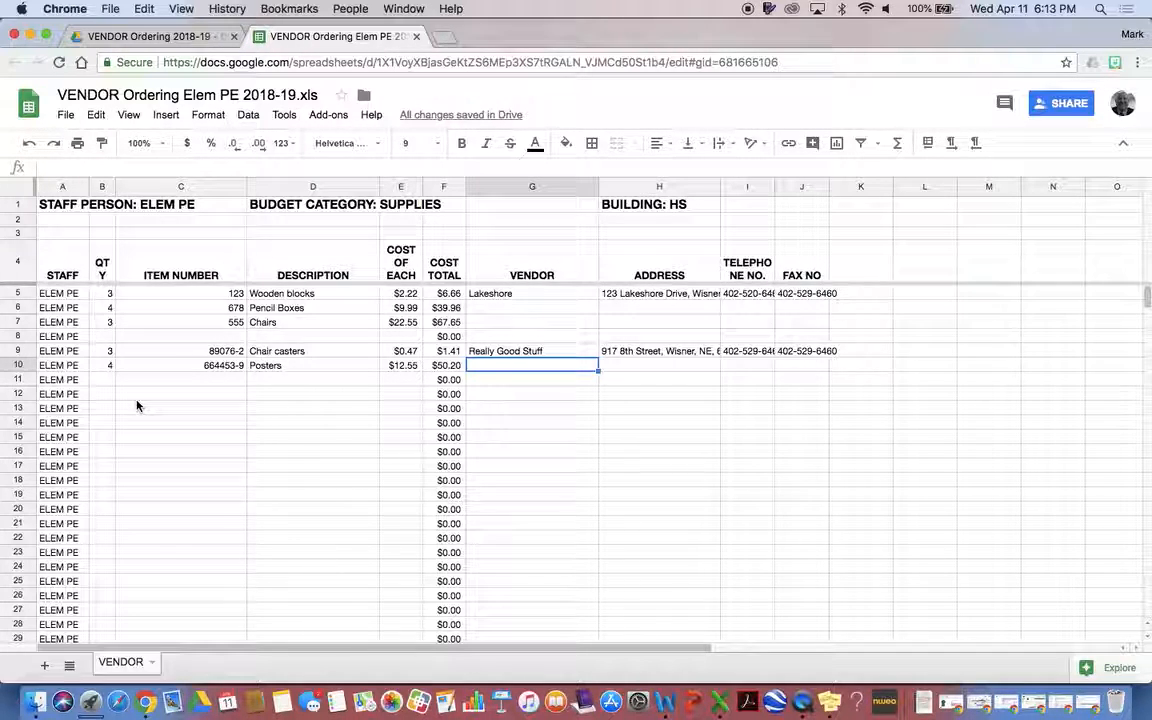
pyautogui.click(152, 662)
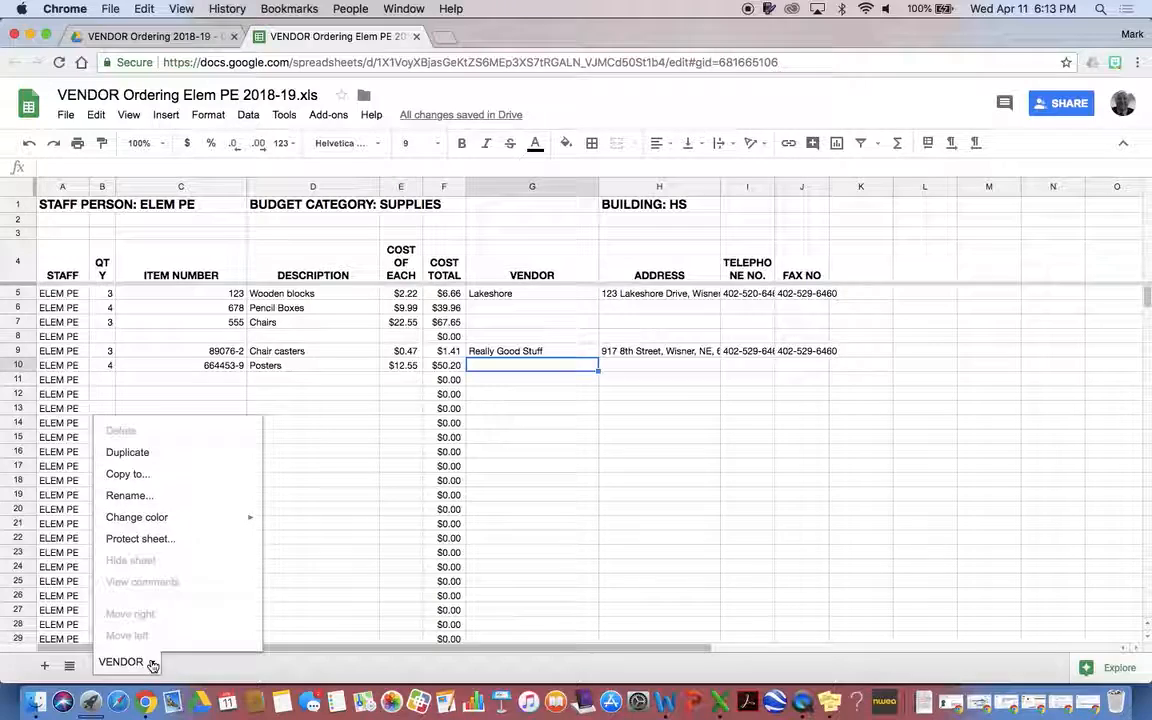
pyautogui.click(151, 662)
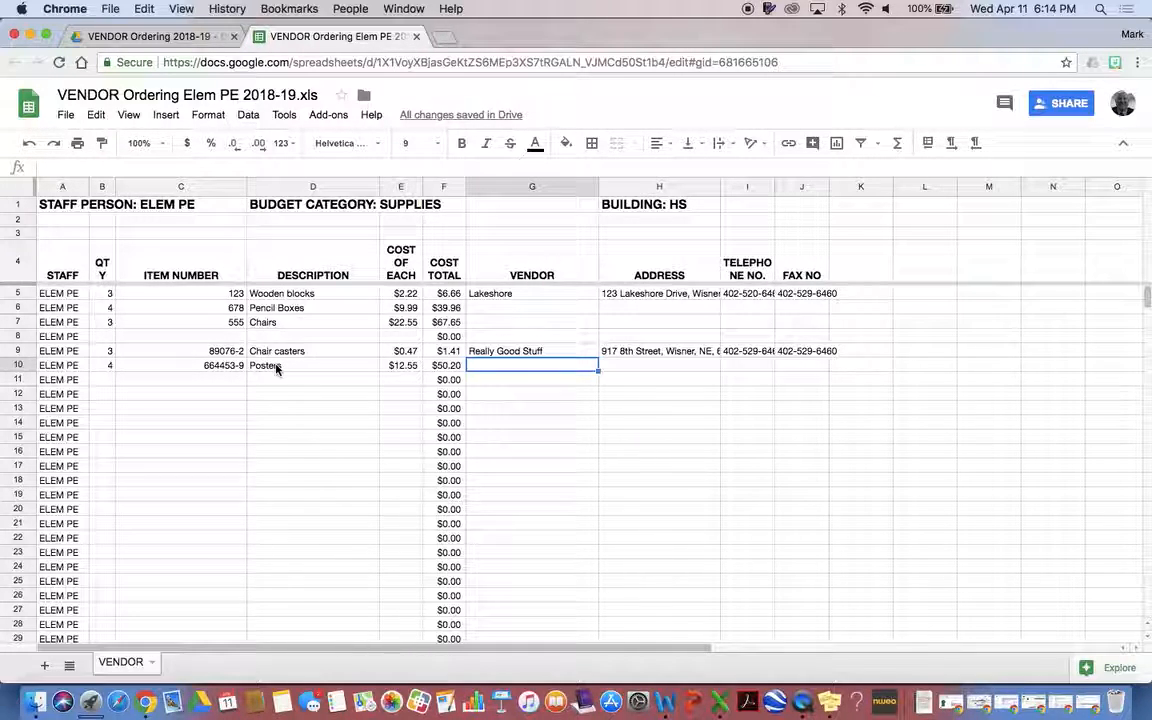
pyautogui.click(107, 382)
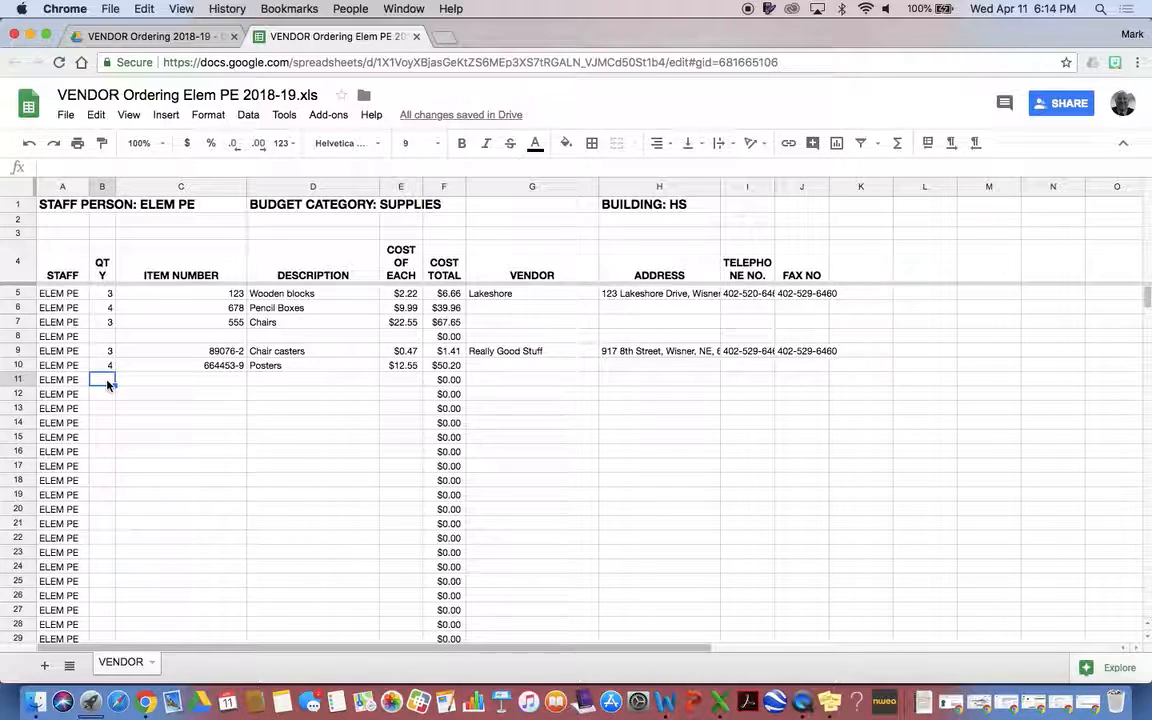
# Enter 5, 78345-7, Recliners and 900.00 across B11:E11
pyautogui.write('5')
pyautogui.press('Tab')
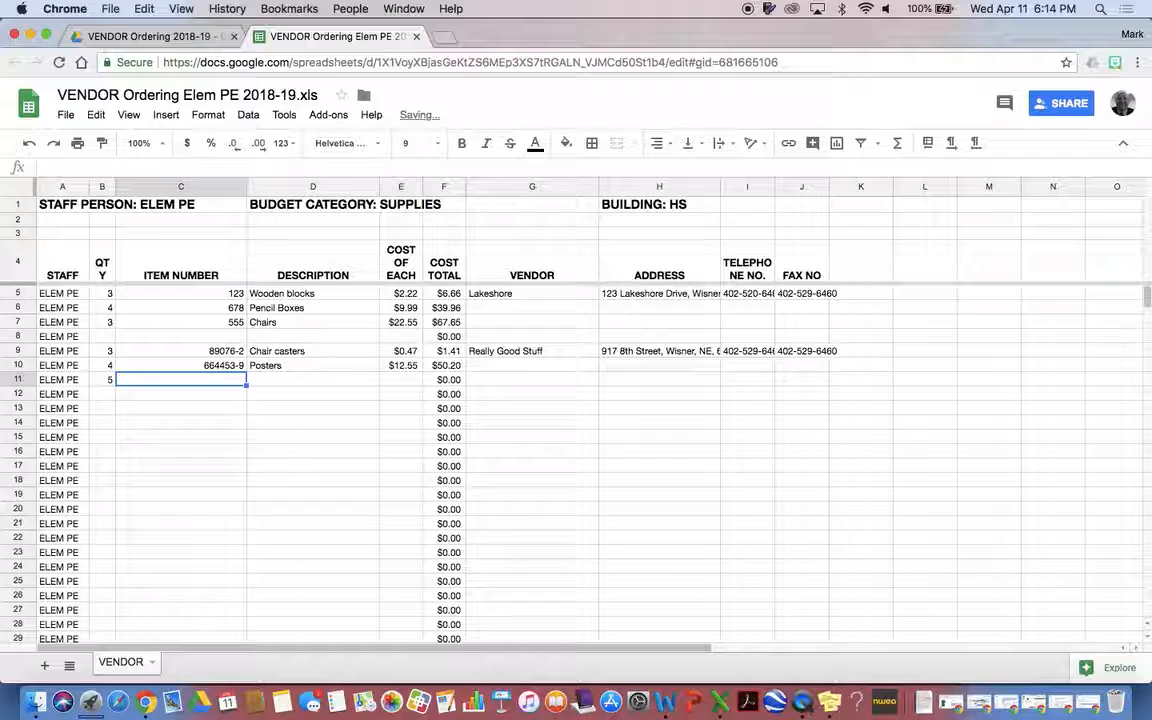
pyautogui.write('78345-7')
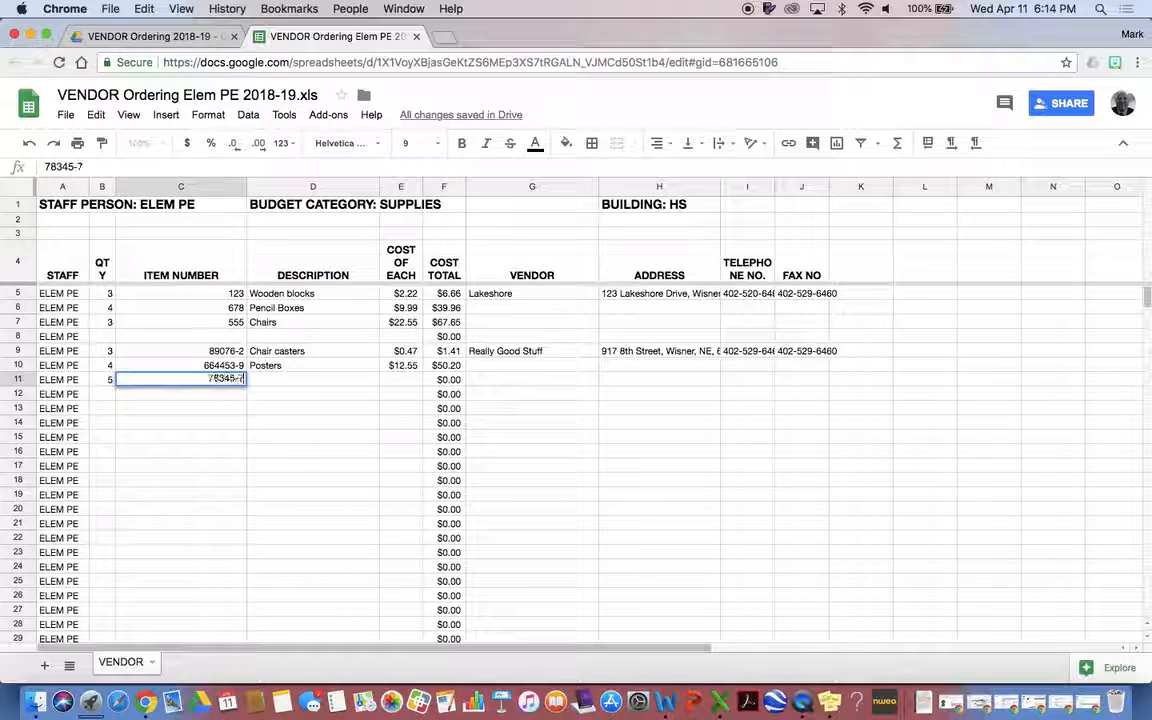
pyautogui.press('Tab')
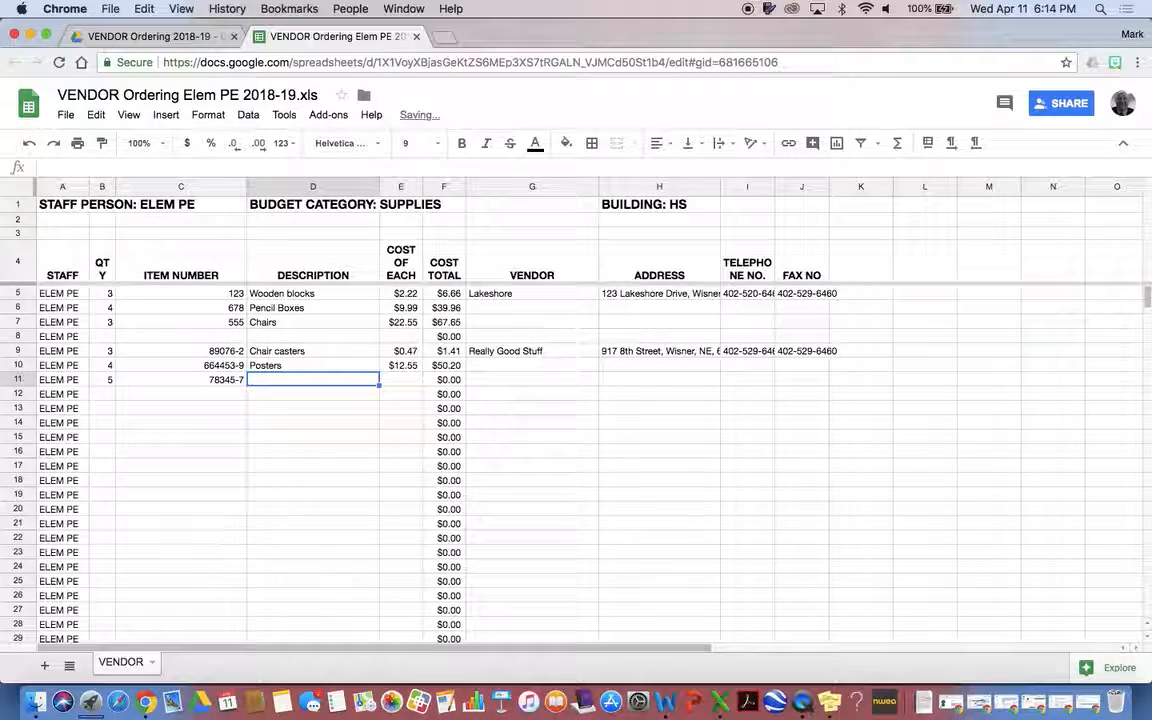
pyautogui.write('Recliners')
pyautogui.press('Tab')
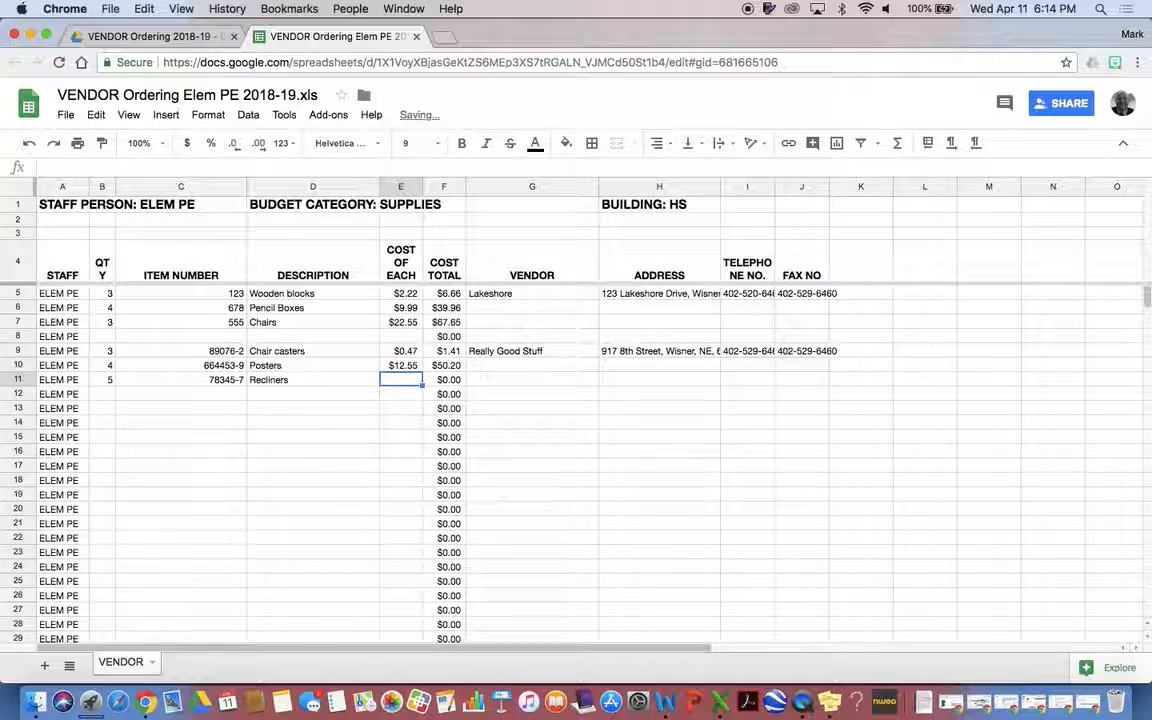
pyautogui.write('900.00')
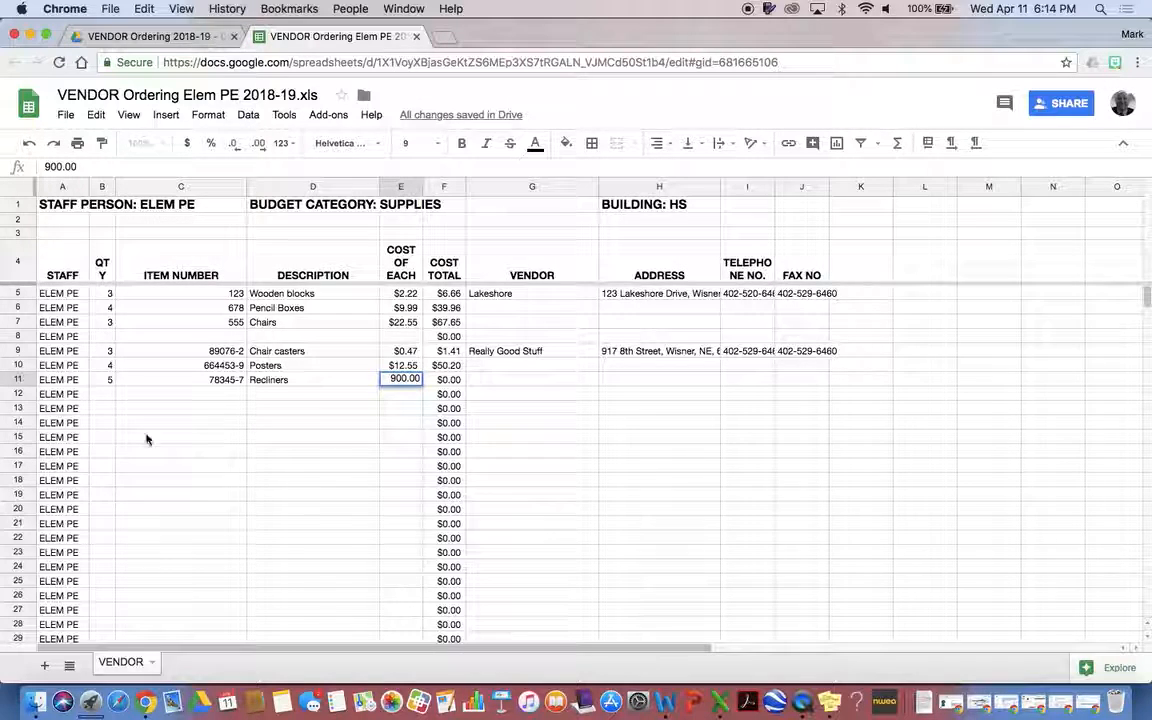
pyautogui.click(590, 442)
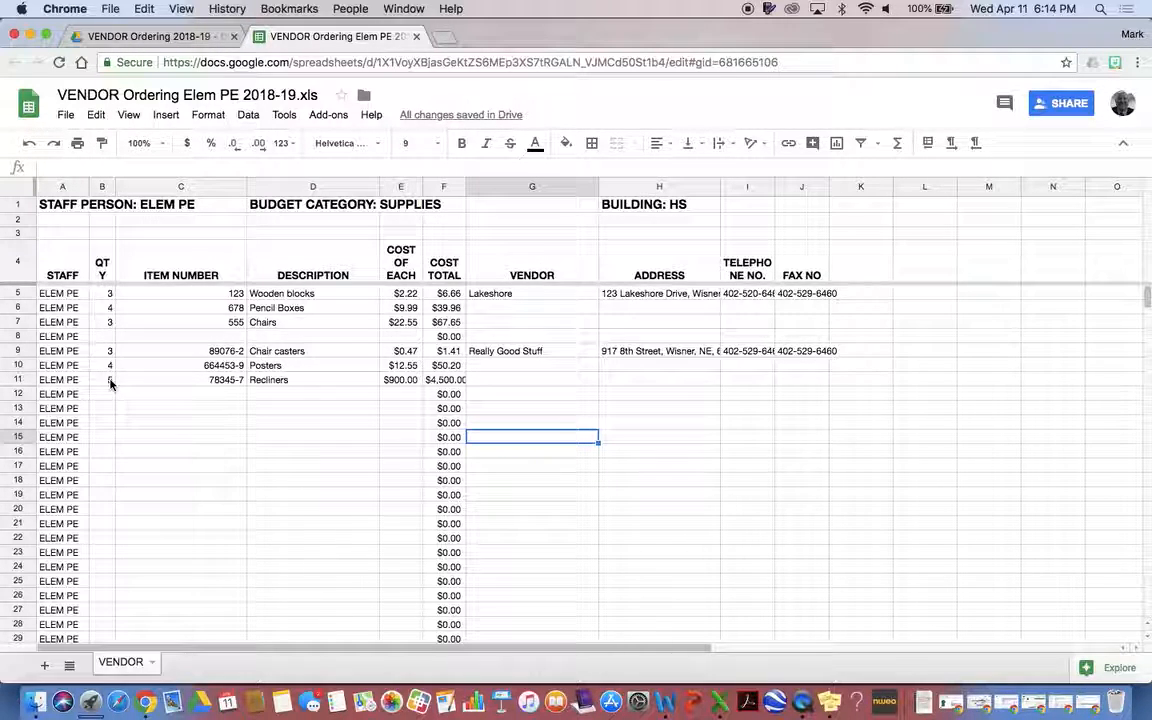
# Fill row 11 red, then select column F to see its $9,331.76 sum
pyautogui.click(14, 379)
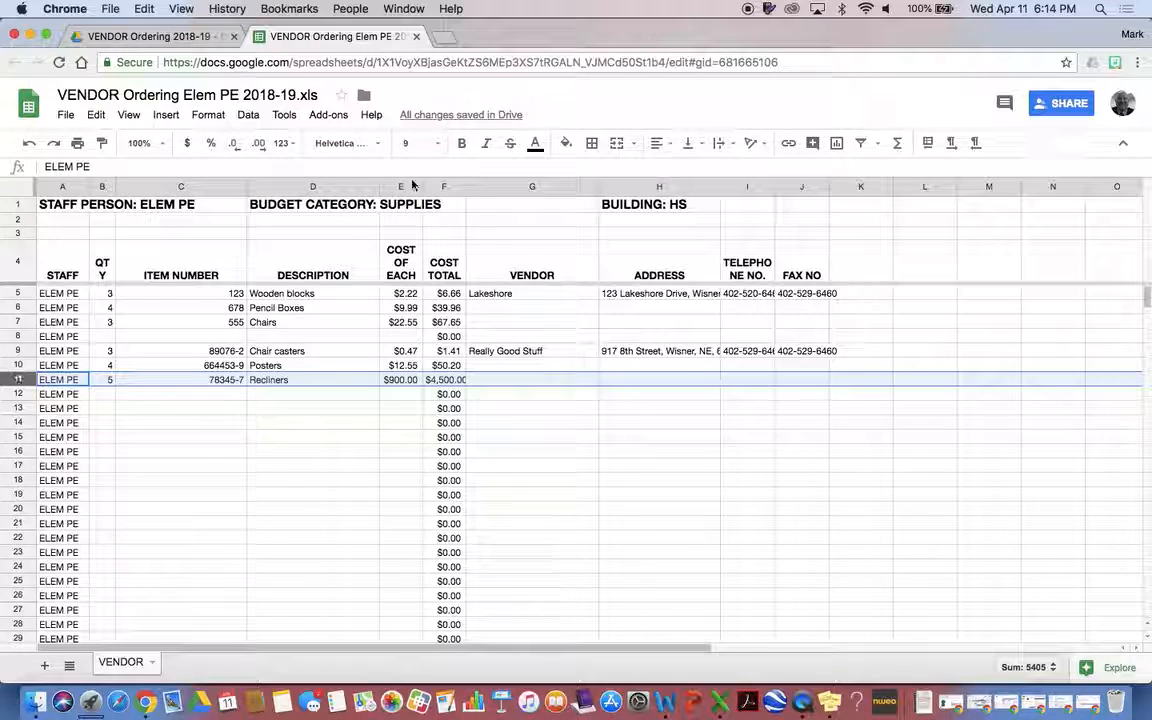
pyautogui.click(567, 143)
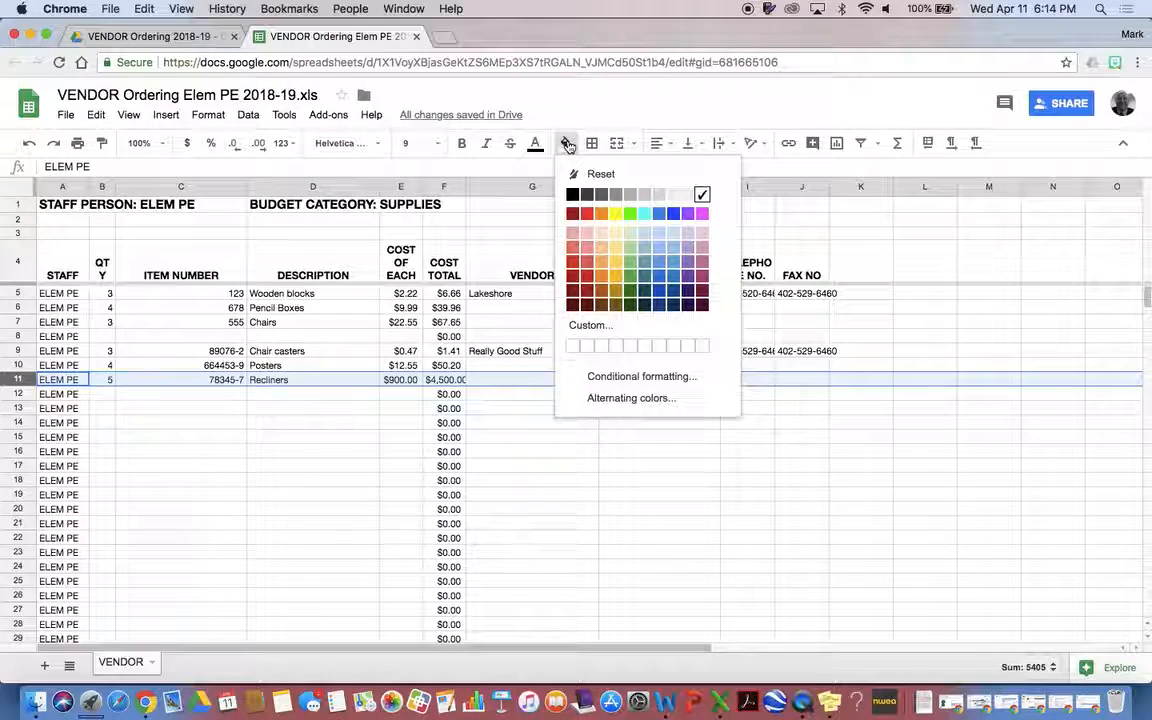
pyautogui.click(586, 222)
pyautogui.click(620, 470)
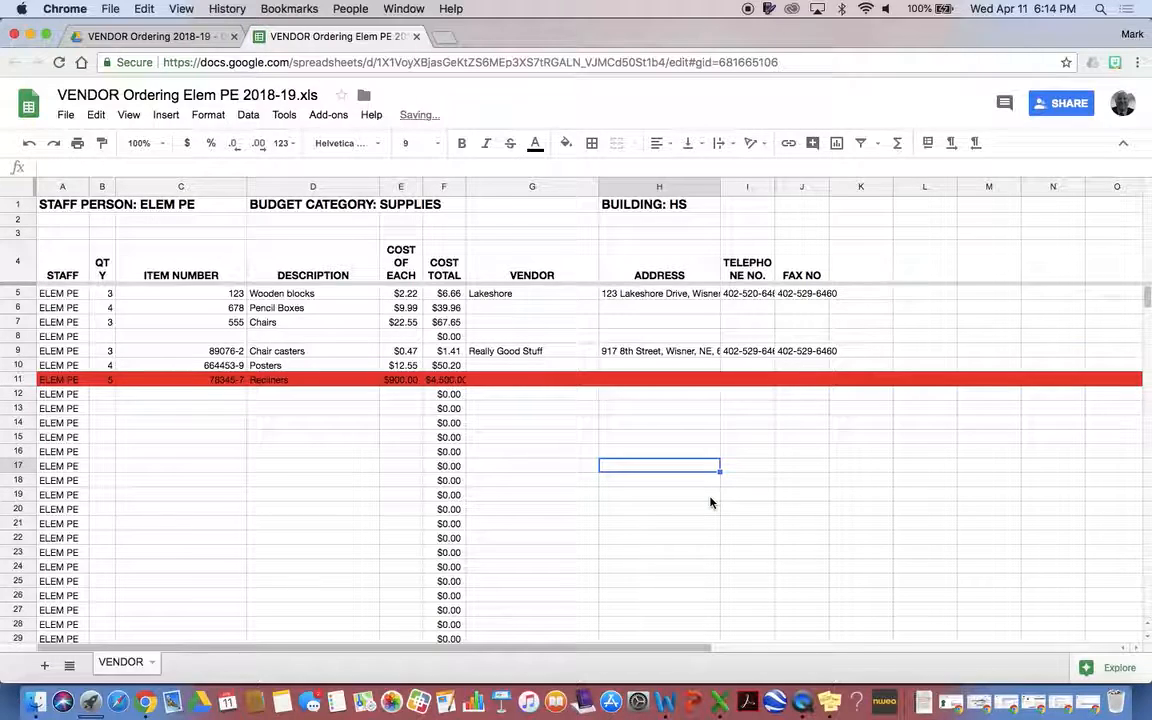
pyautogui.click(901, 385)
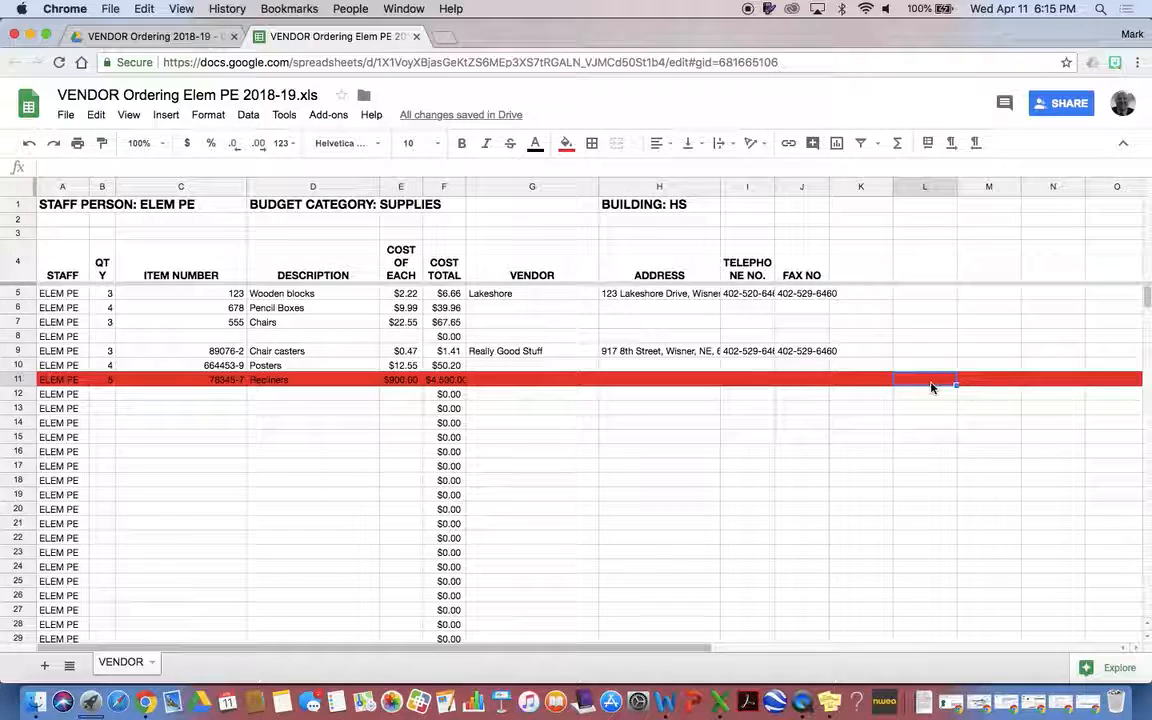
pyautogui.click(445, 187)
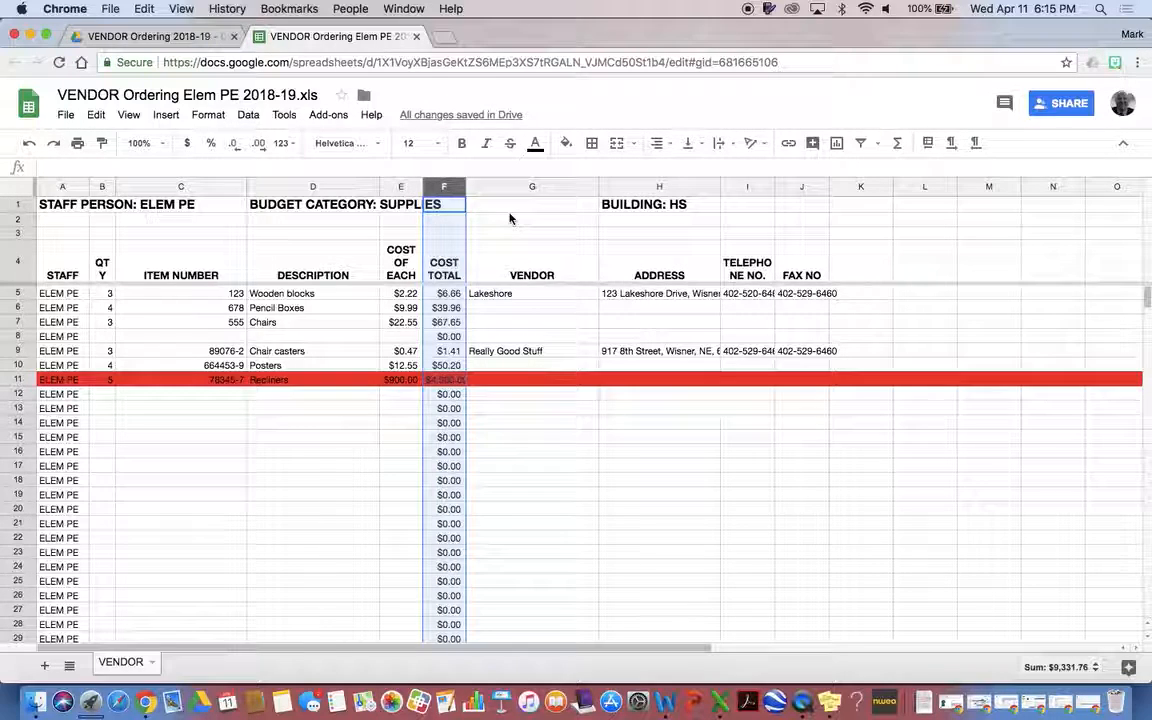